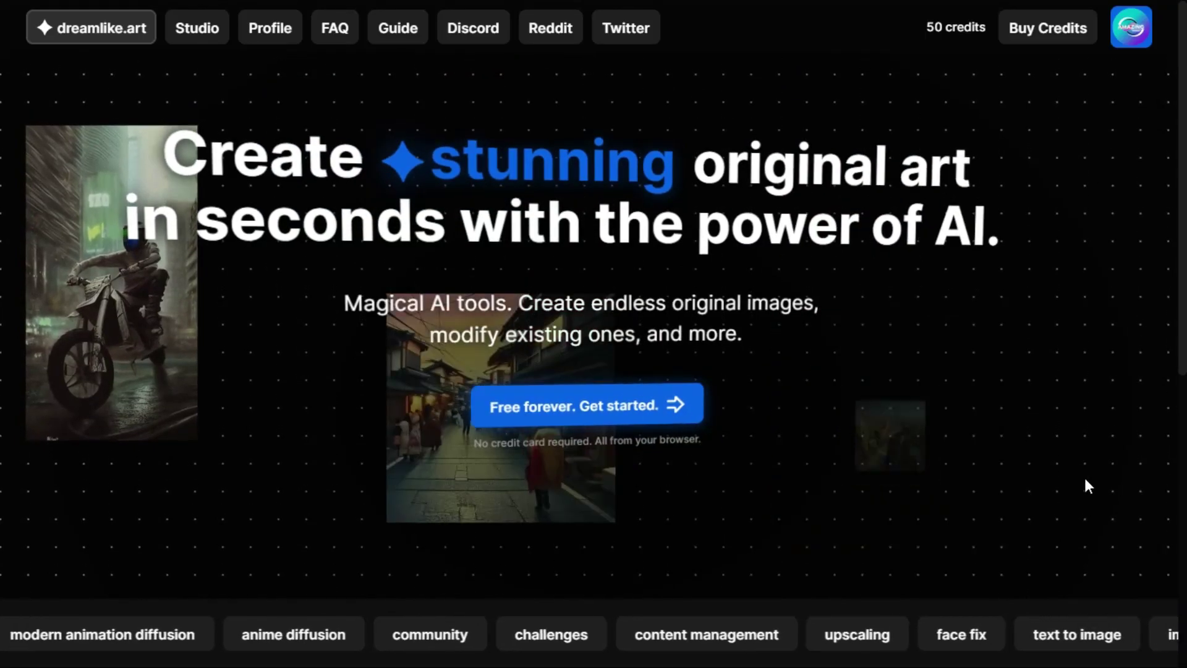
Enter the Studio from the dreamlike.art landing page via 'Free forever. Get started'
scroll(1039, 432, down, 8)
scroll(1039, 427, up, 5)
scroll(1037, 423, up, 4)
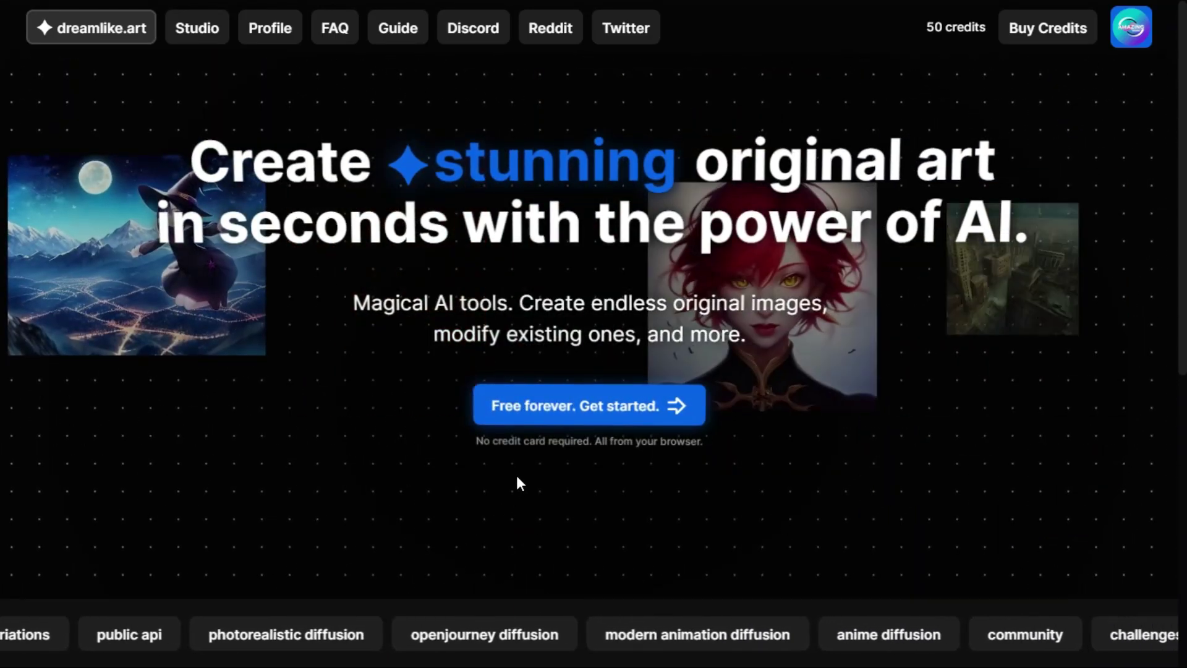
click(561, 409)
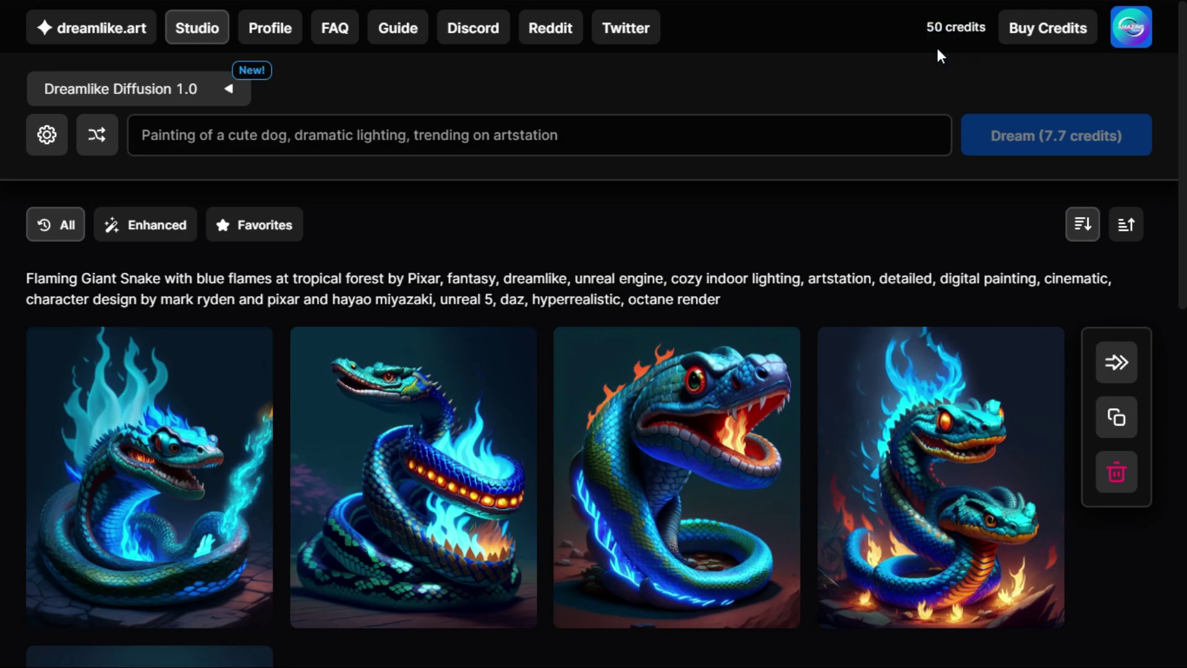
Open the Buy Credits pricing page and scroll down to its FAQ section
click(1041, 37)
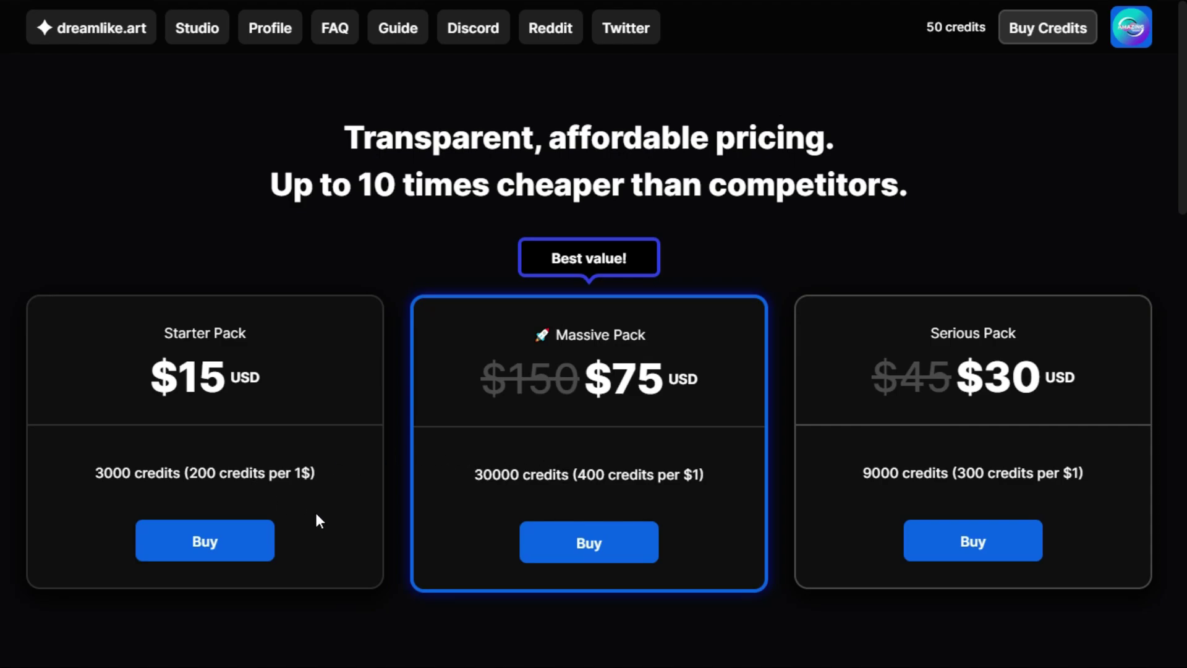
scroll(317, 519, down, 2)
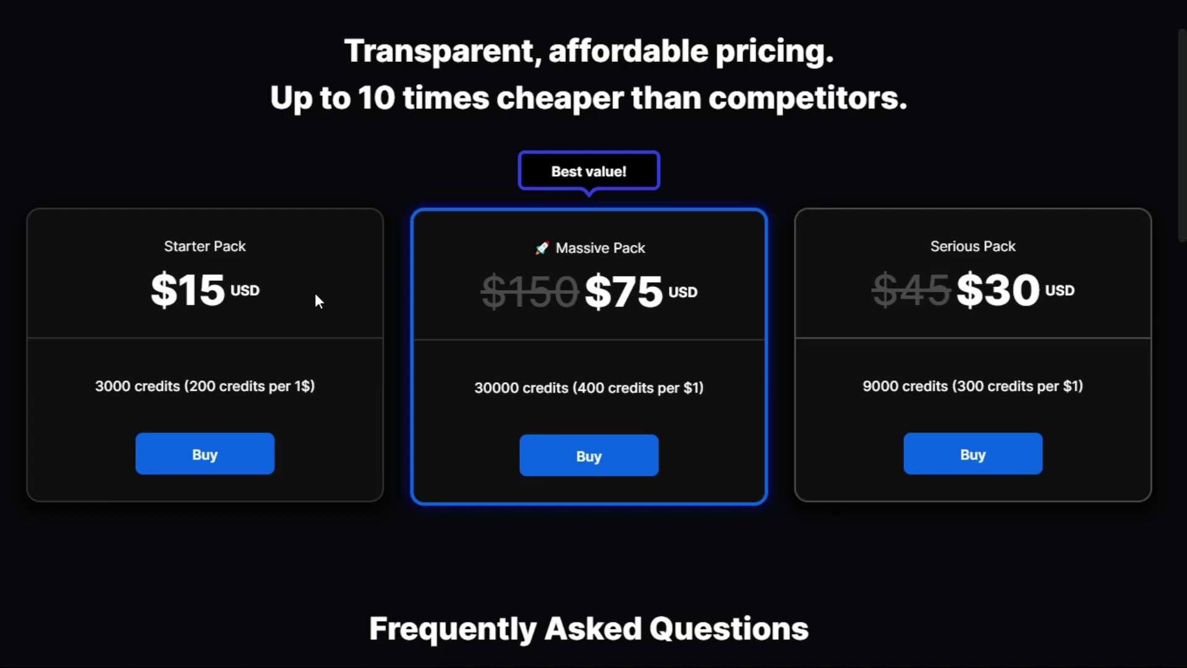
scroll(315, 517, up, 2)
scroll(303, 433, down, 2)
click(315, 299)
click(711, 361)
scroll(951, 360, down, 7)
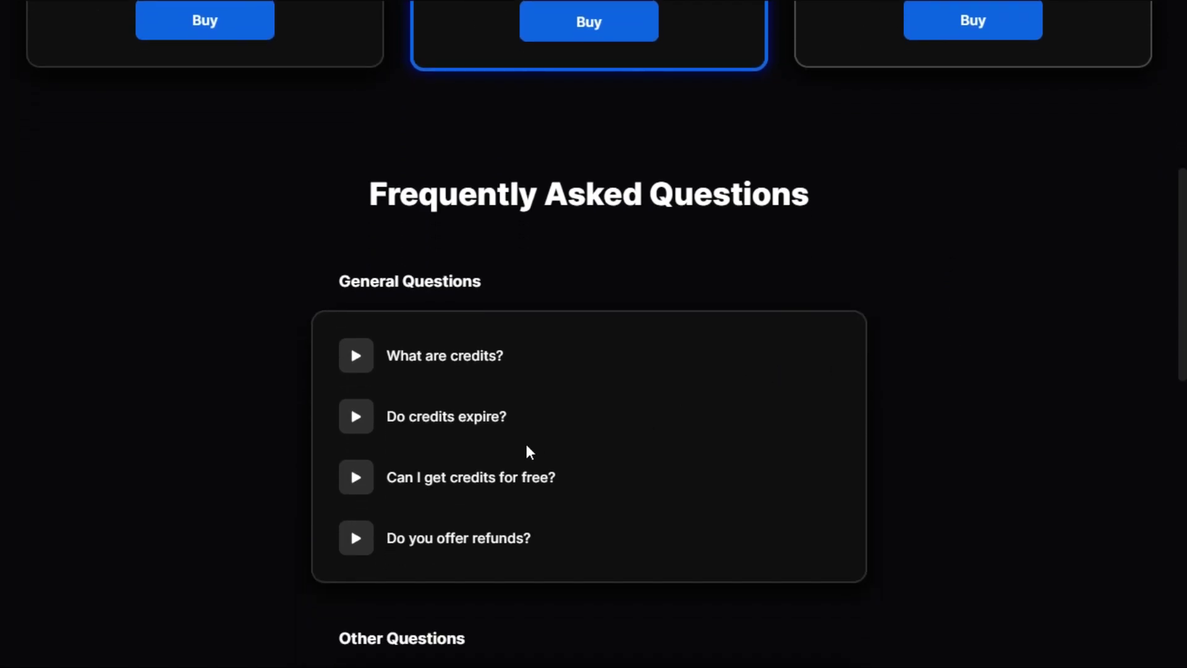
Expand the 'Can I get credits for free?' answer, then scroll back to the pricing cards
click(357, 488)
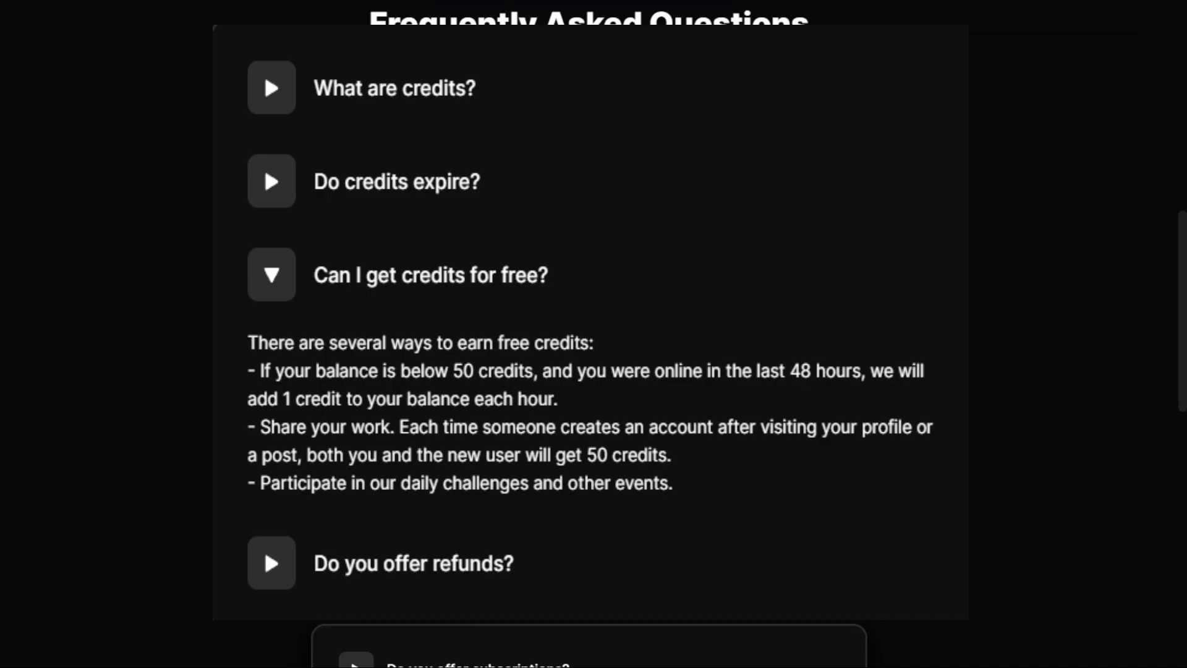
scroll(866, 569, down, 5)
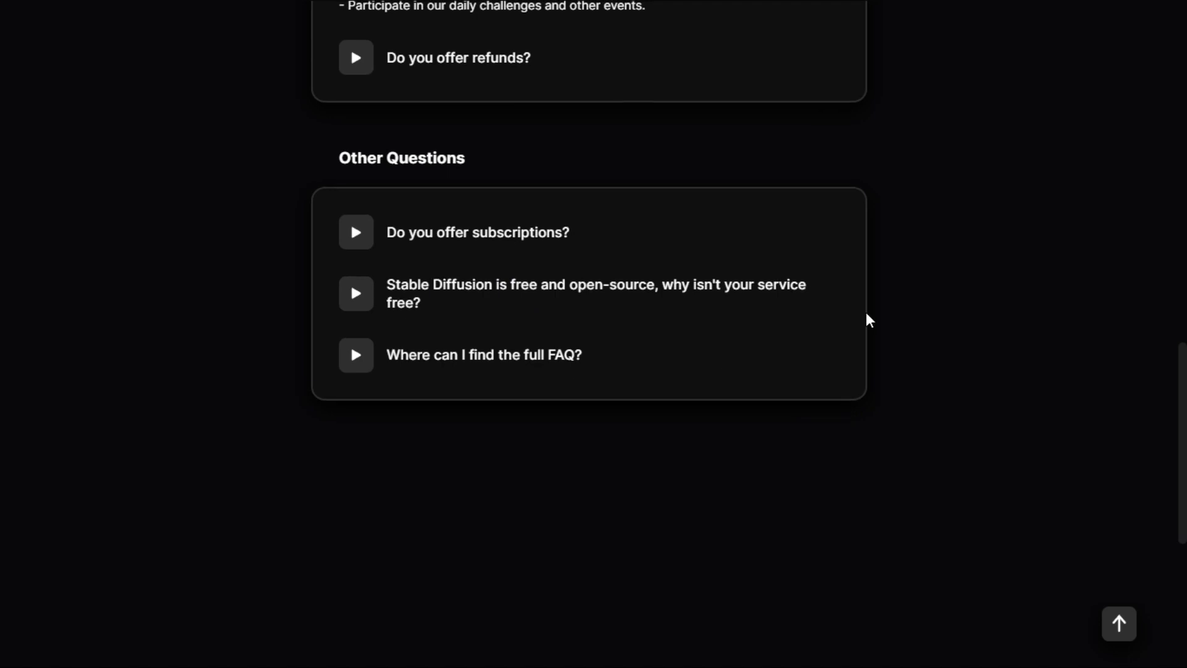
scroll(869, 320, up, 15)
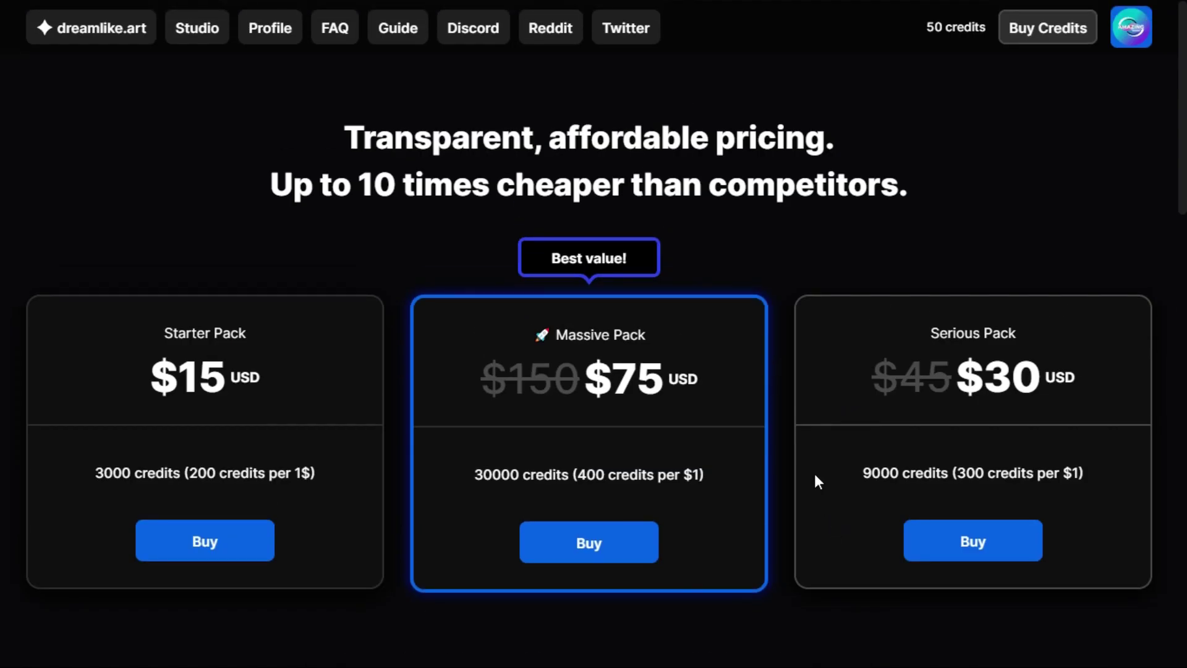
Back in the Studio, view the first two Flaming Giant Snake images full size
click(226, 32)
scroll(910, 488, down, 4)
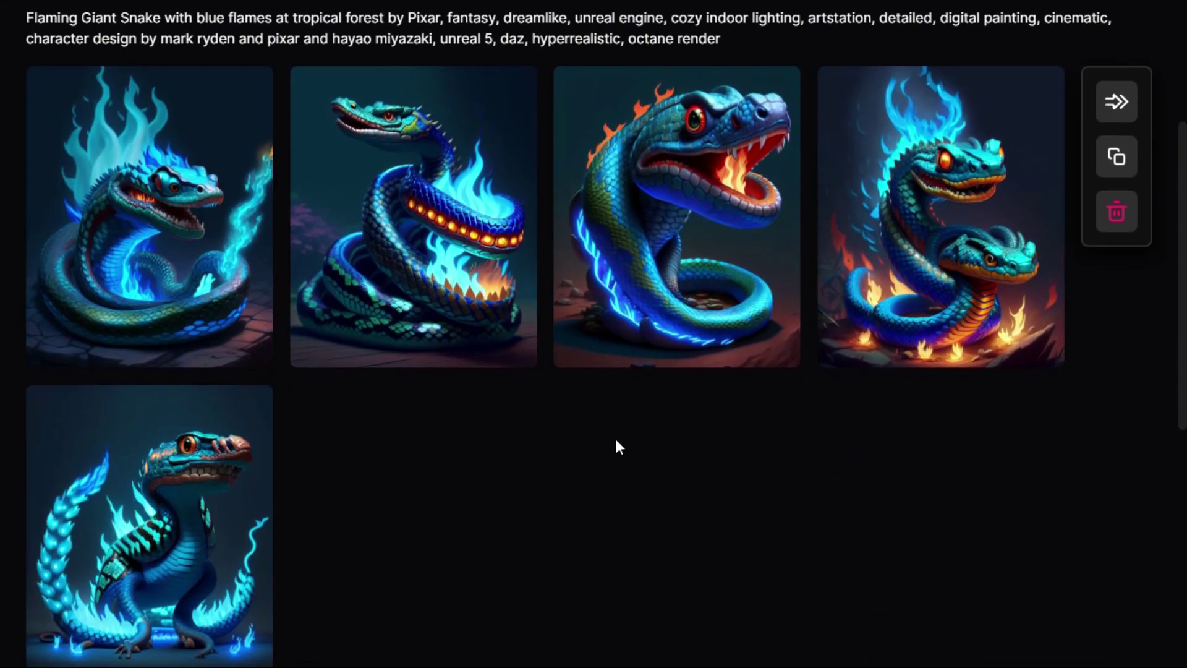
scroll(495, 445, up, 3)
click(188, 387)
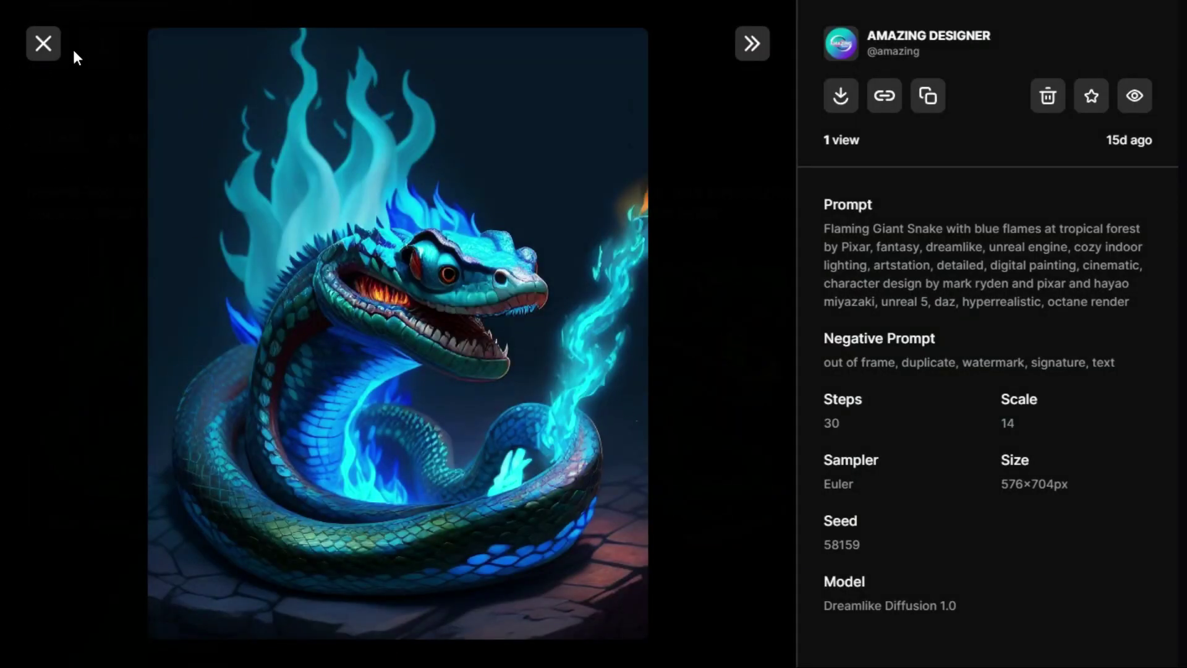
click(43, 43)
click(445, 363)
click(43, 44)
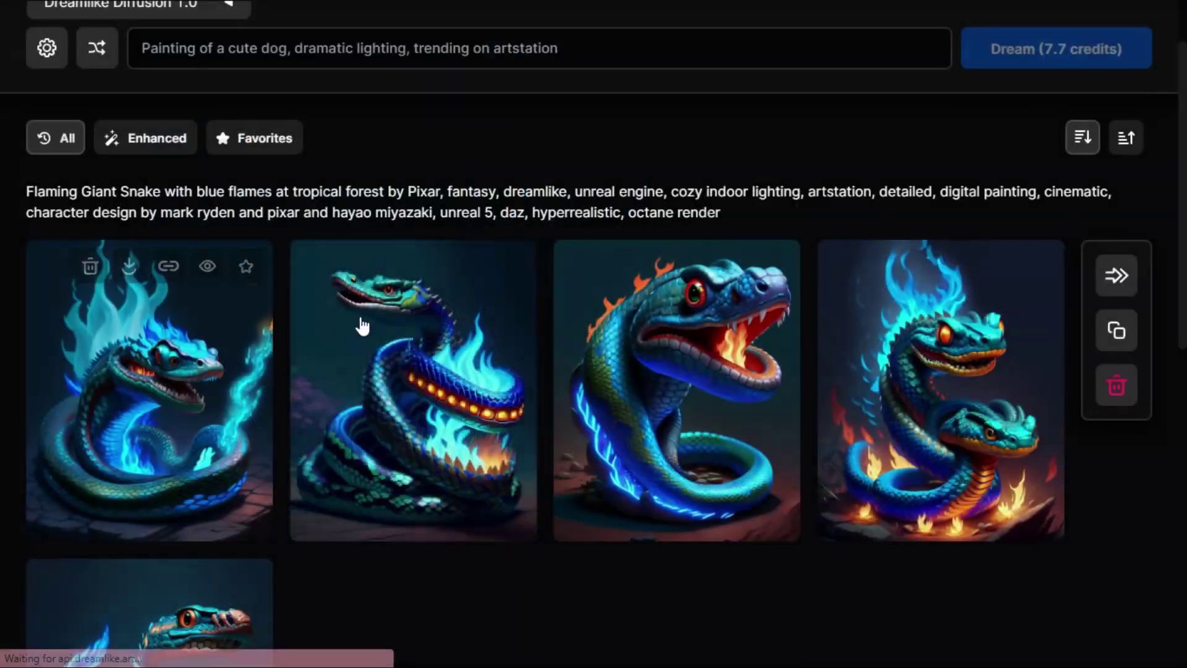
View the third, fourth and fifth snake images full size, closing each viewer
click(668, 355)
key(Escape)
click(928, 454)
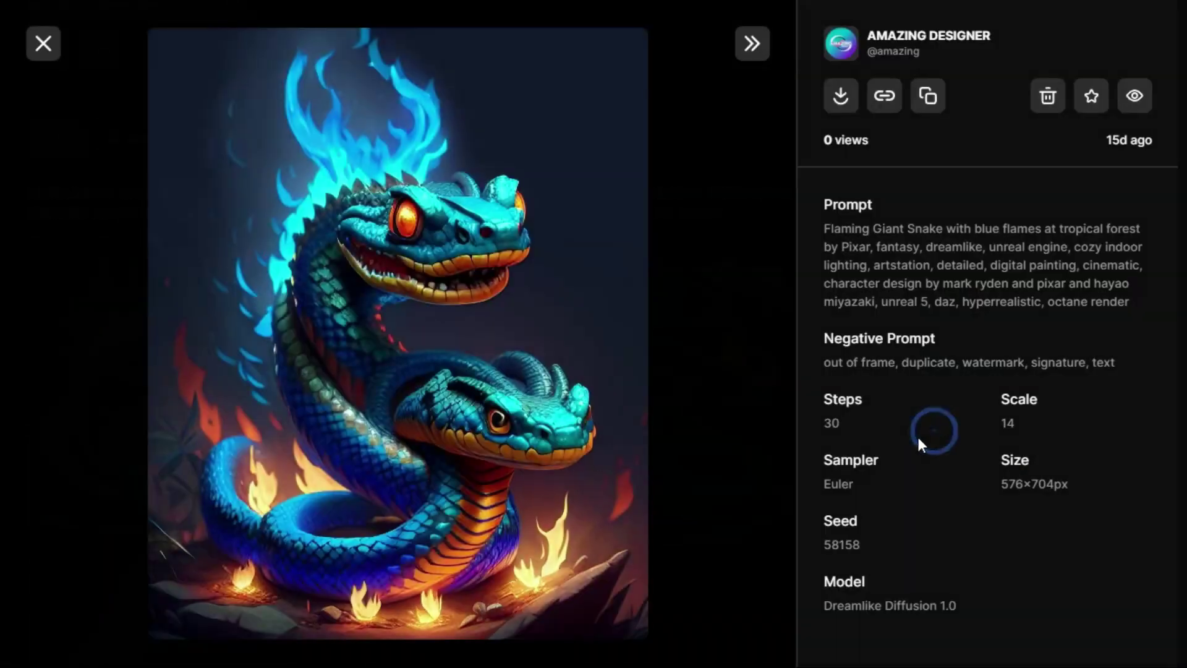
key(Escape)
scroll(390, 463, down, 3)
click(154, 530)
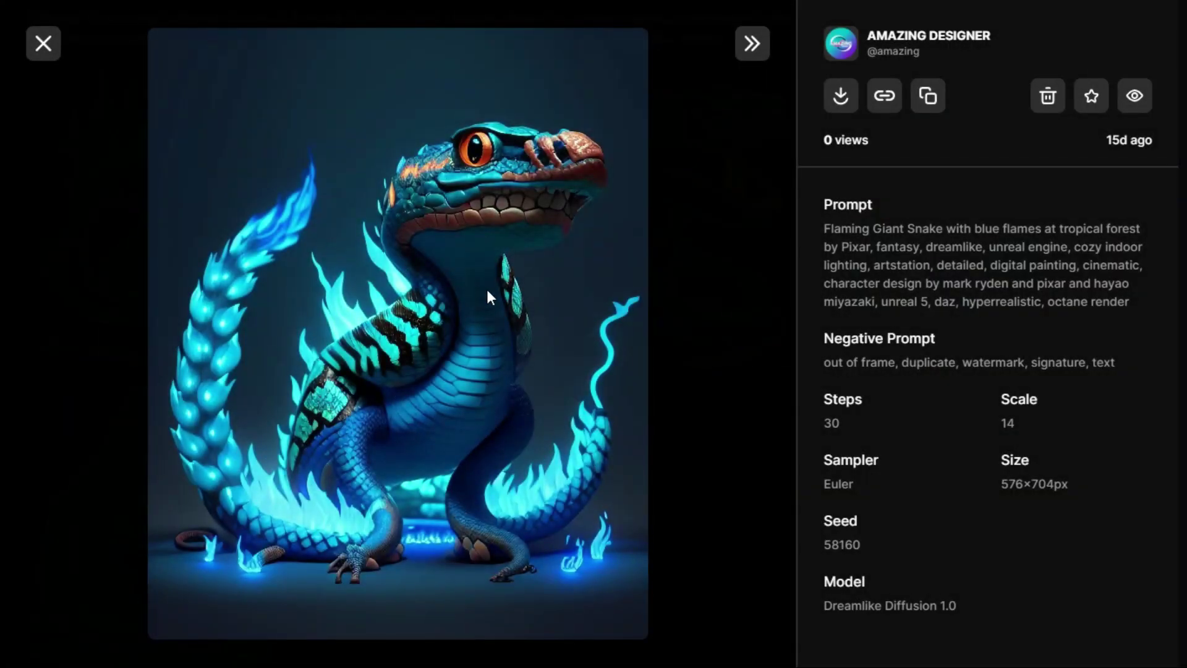
key(Escape)
scroll(486, 301, up, 4)
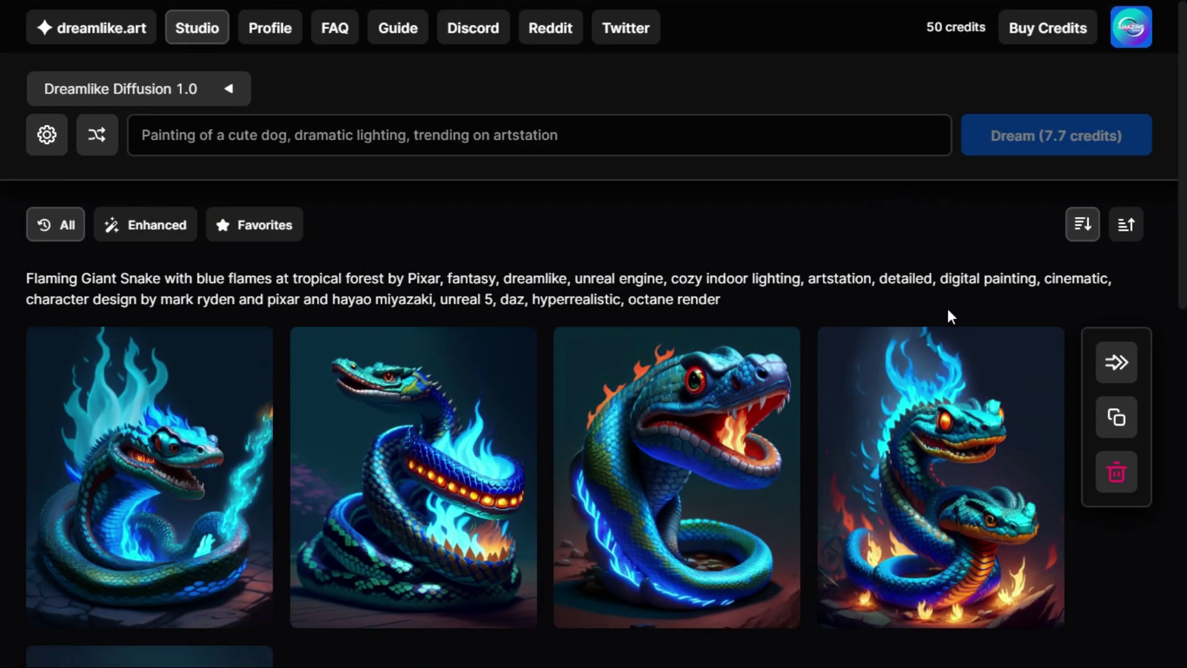
Confirm Dreamlike Diffusion 1.0 as the image model
click(179, 93)
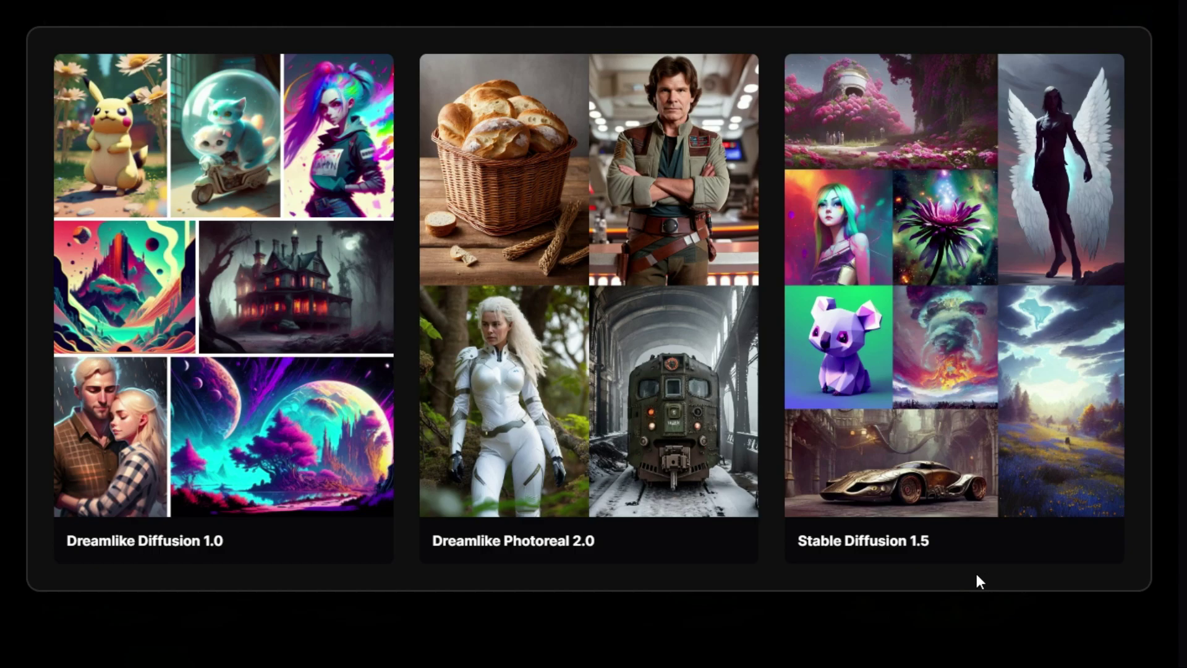
click(224, 285)
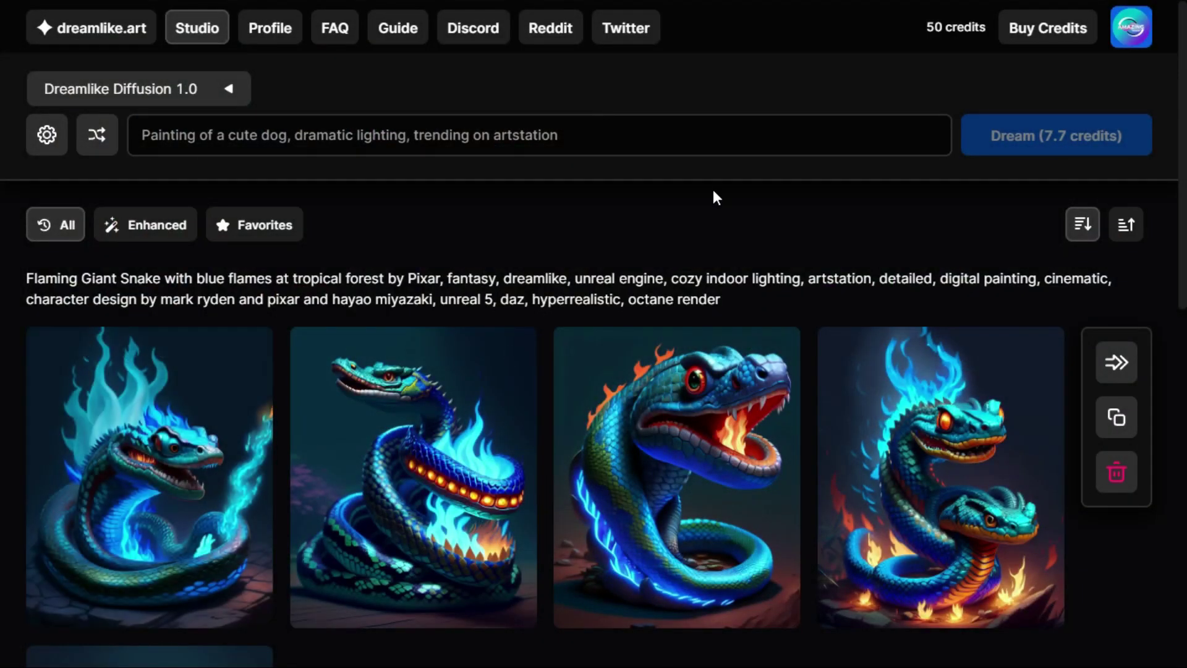
scroll(816, 373, down, 2)
scroll(809, 334, up, 2)
In the advanced settings, adjust the guidance, steps and image-count sliders, setting 4 images
click(47, 143)
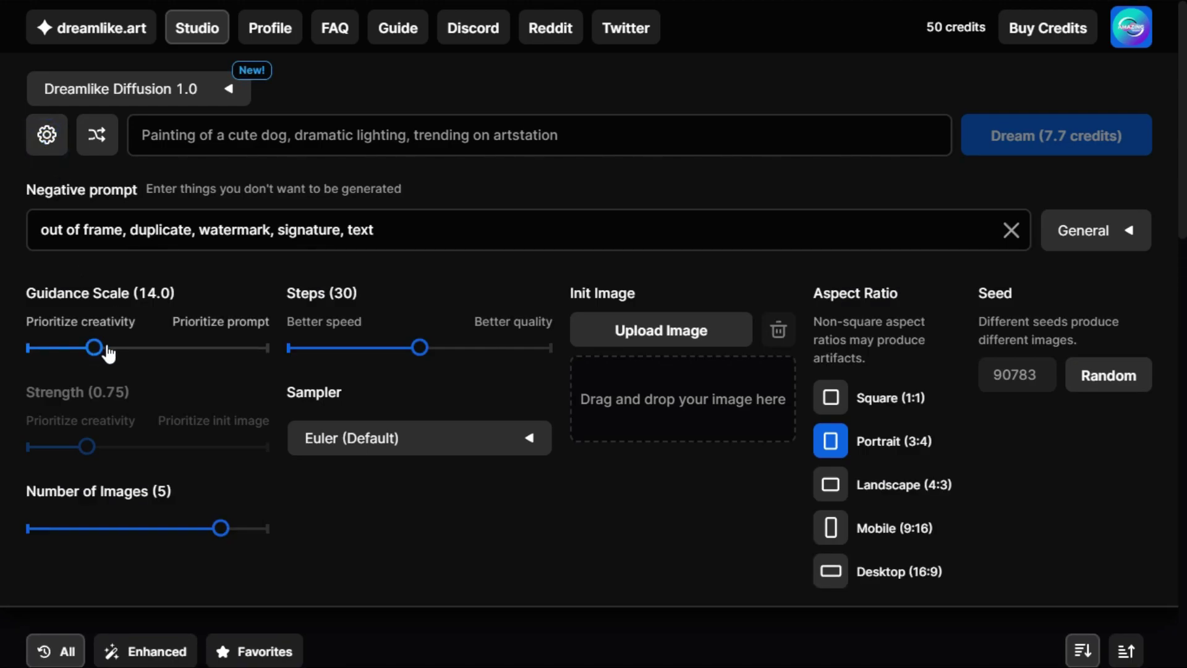
drag(102, 356, 134, 376)
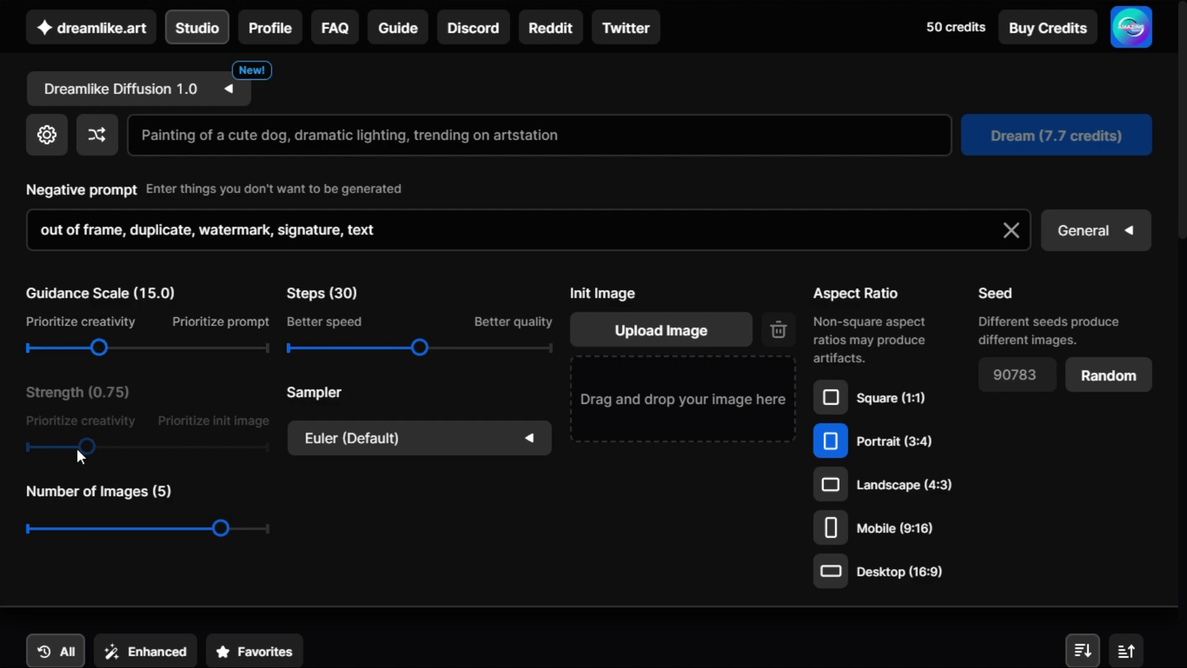
drag(221, 527, 174, 544)
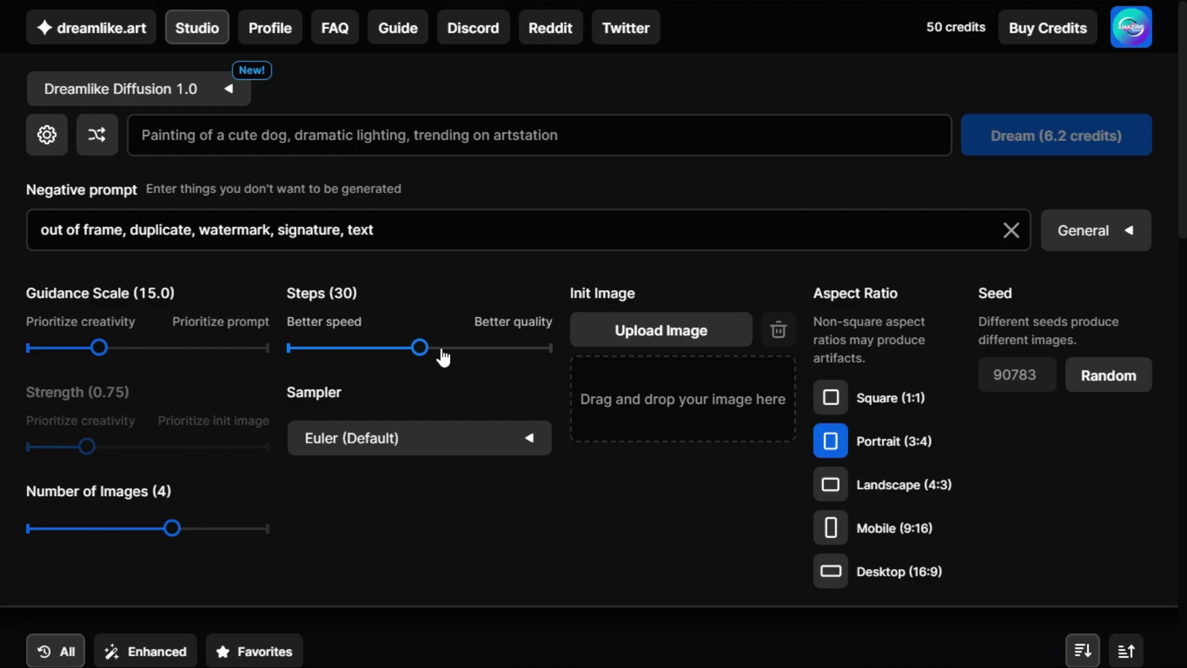
drag(442, 356, 413, 384)
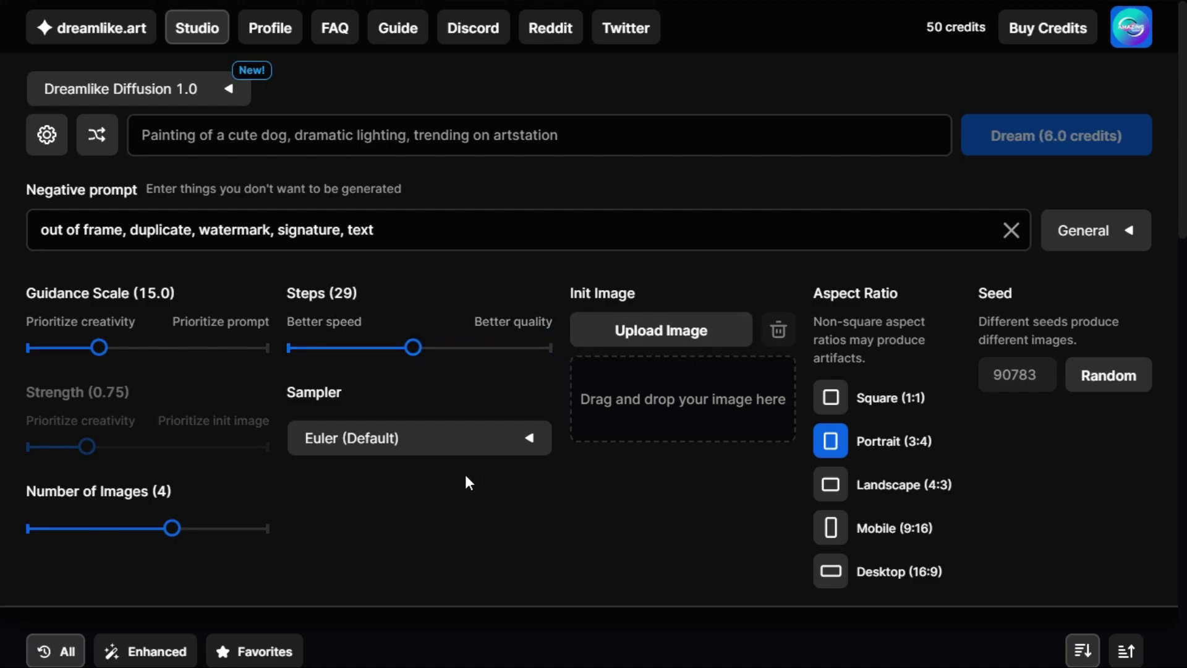
Check the Sampler list keeping Euler, cancel an init image upload, and hide settings
click(523, 447)
scroll(402, 568, down, 3)
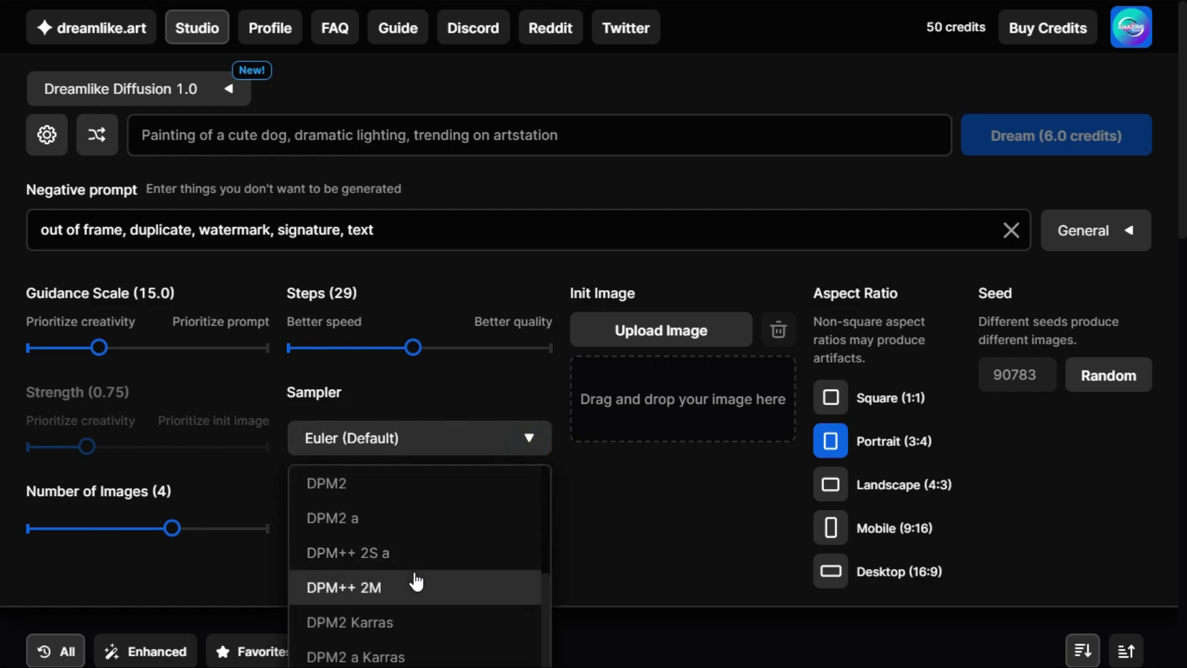
scroll(414, 569, up, 3)
click(383, 450)
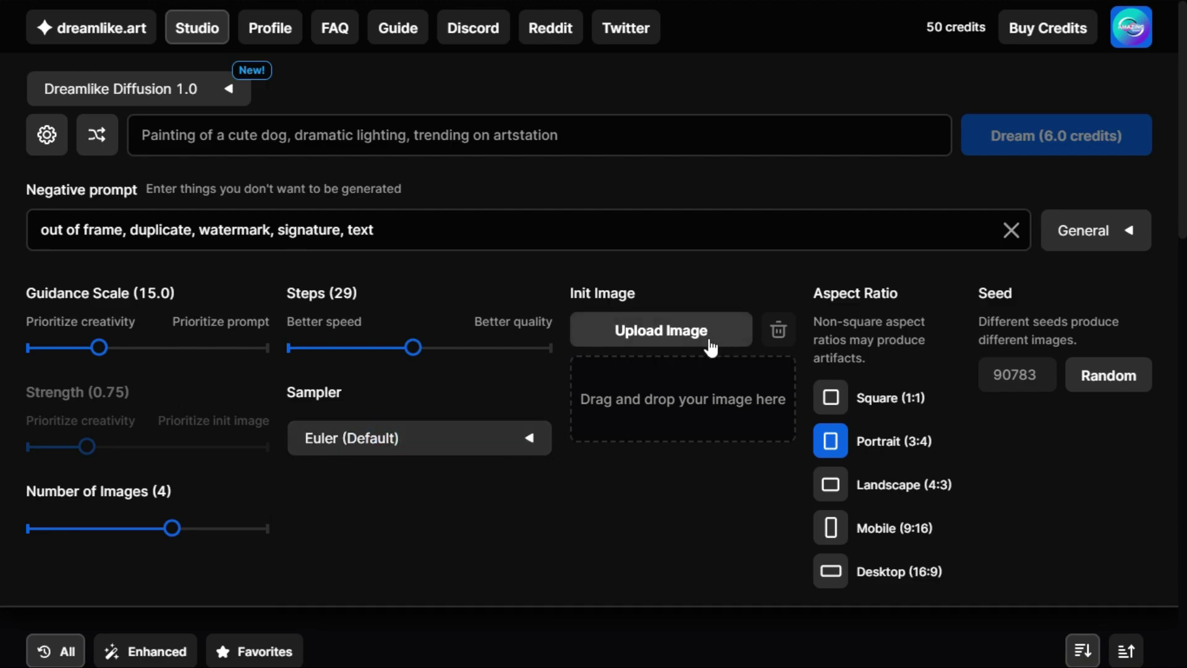
click(670, 341)
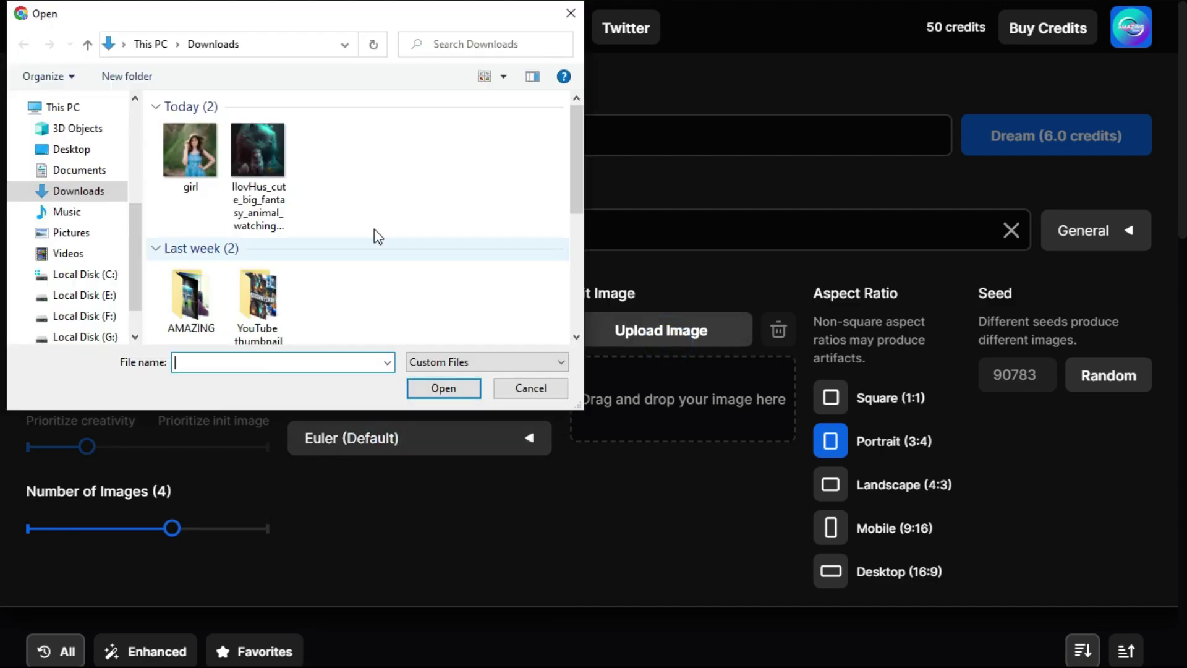
click(514, 387)
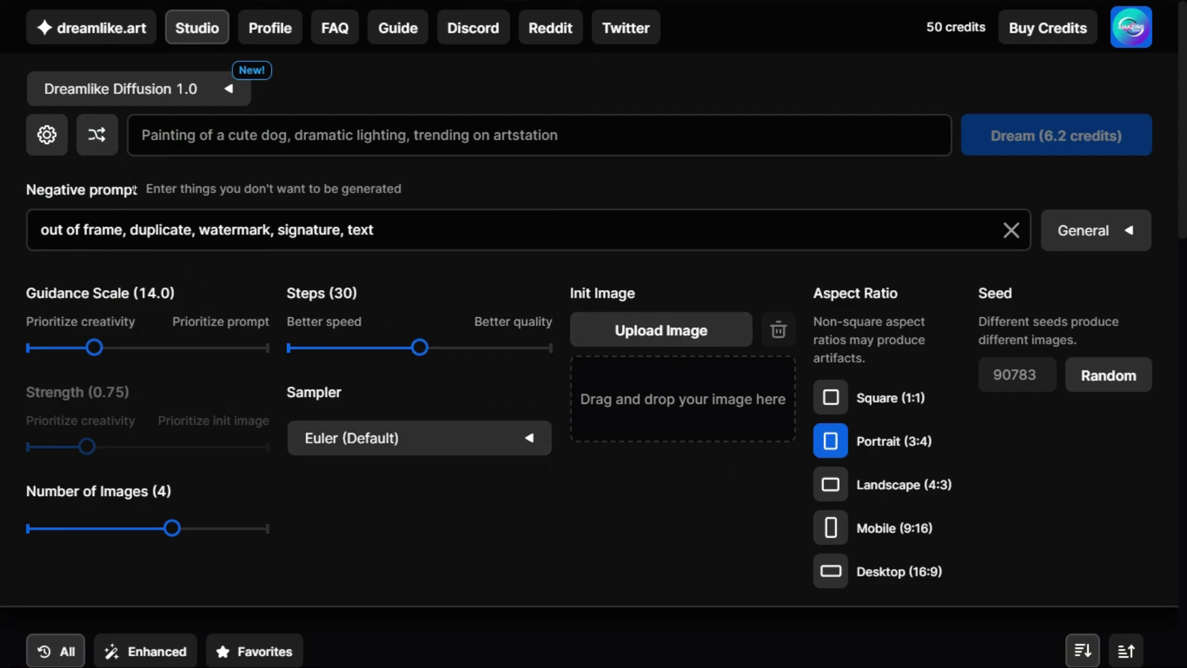
click(47, 134)
Dream four images from 'professional portrait of young jedi woman with a blaster, Star wars, by artgerm...'
click(577, 134)
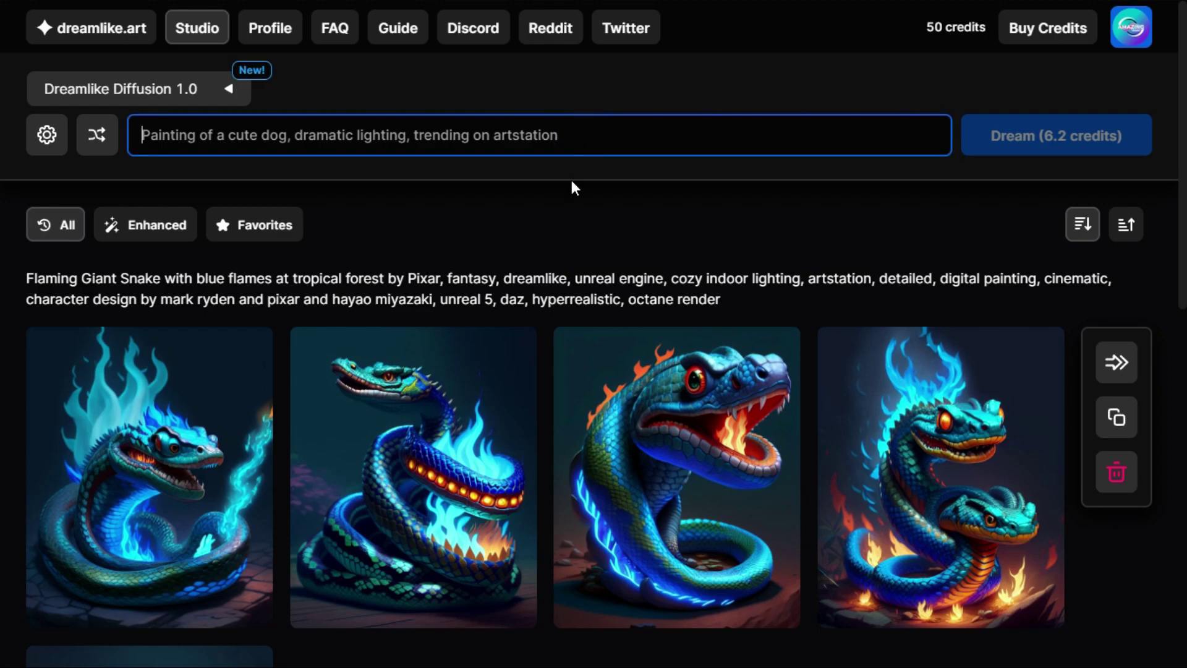
text(professional)
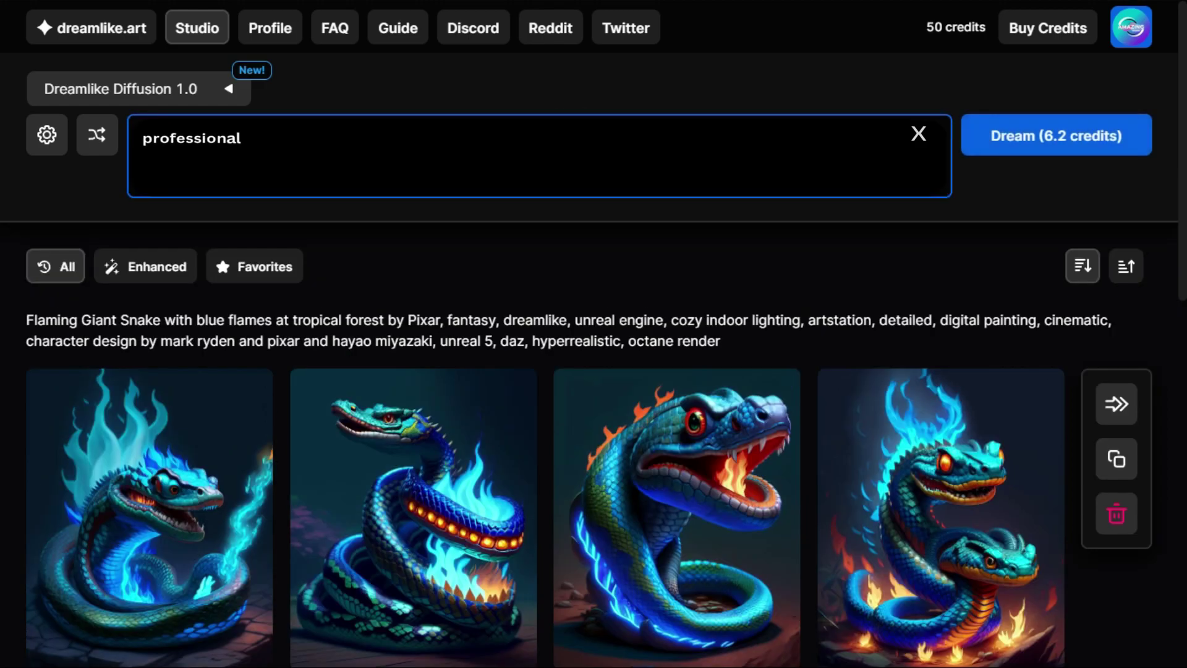
text( portrait of young jedi w)
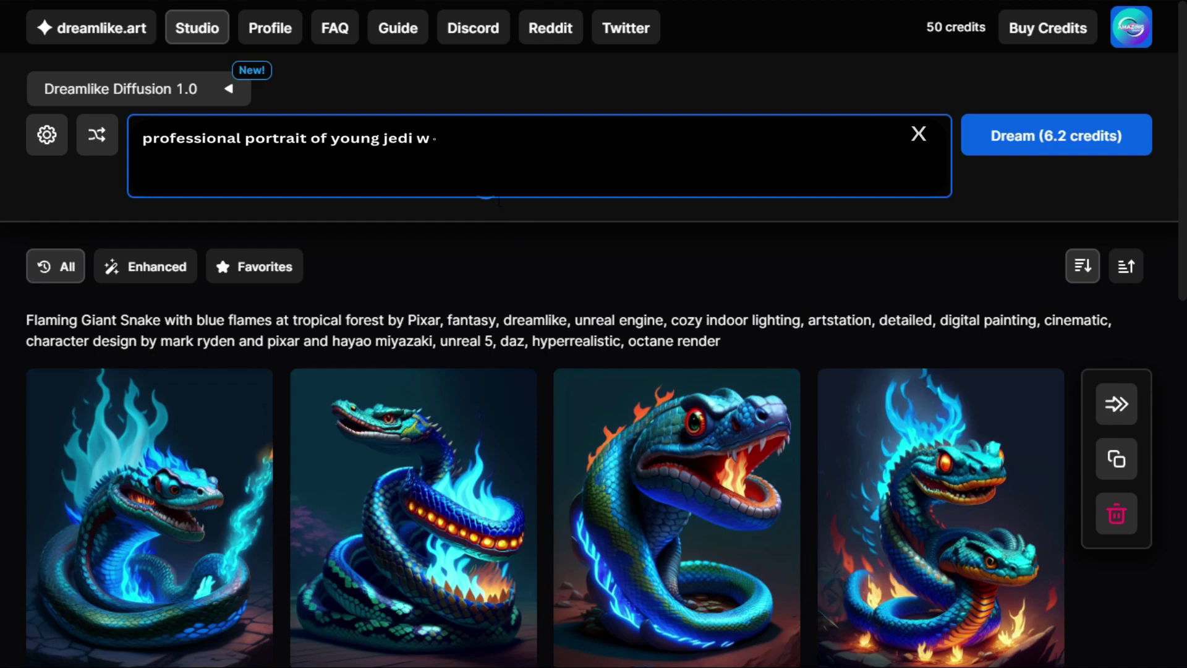
text(oman with a blaster, Star)
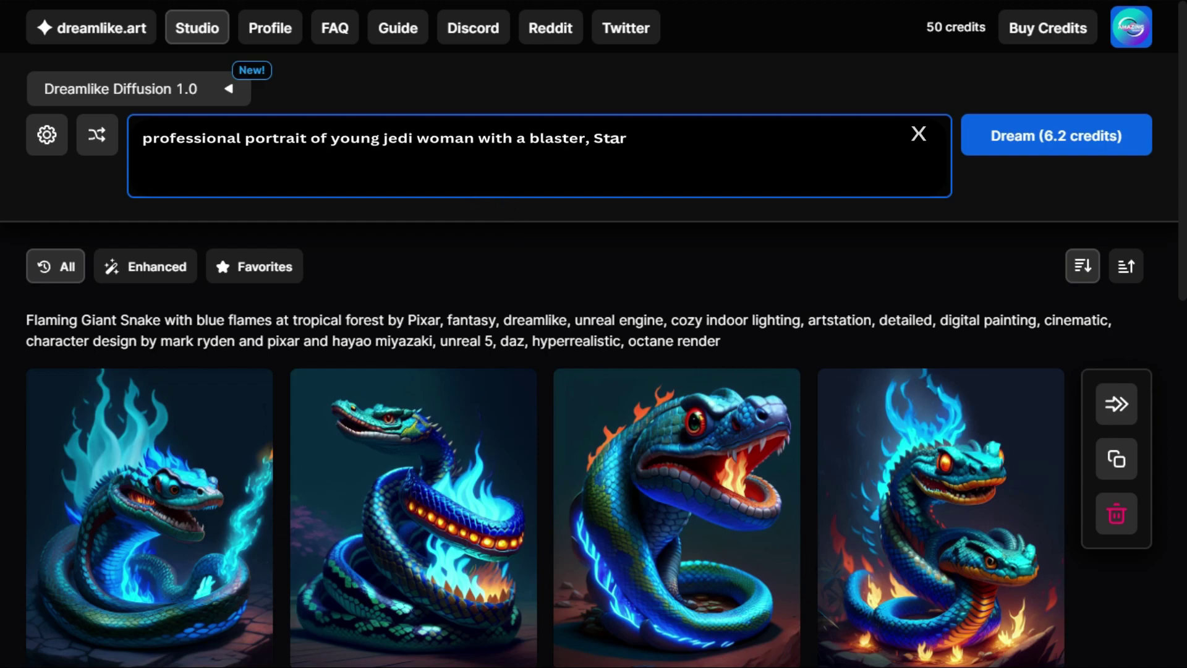
text( wars, by artgerm and Moeb)
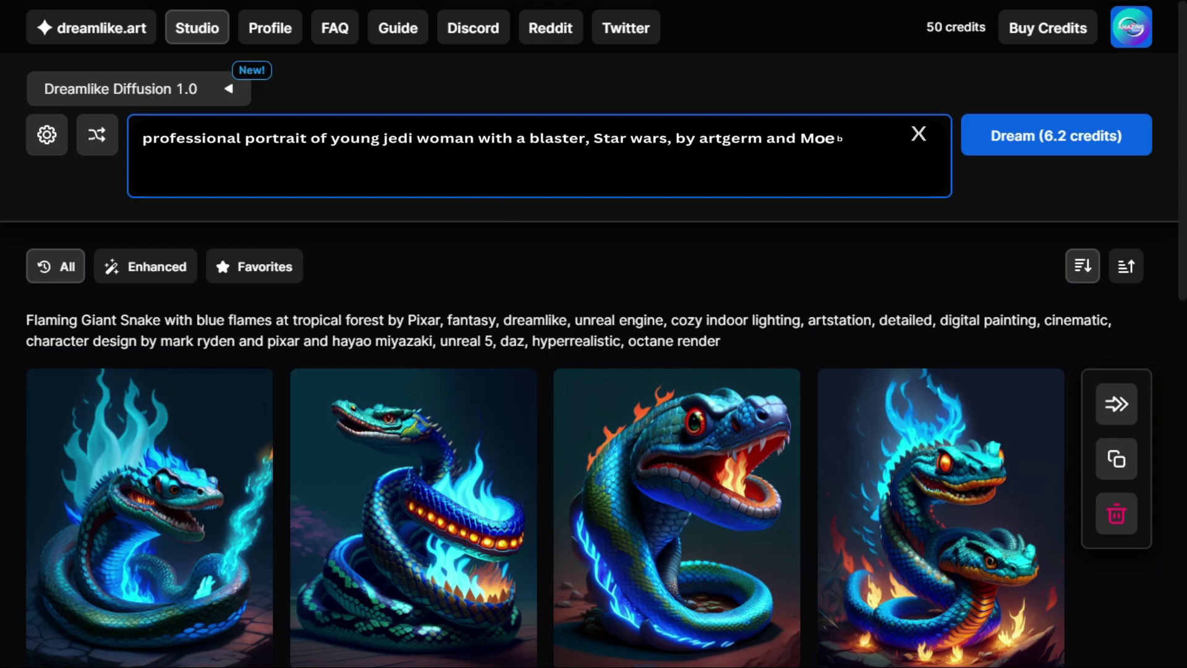
text(ius, beautiful, hyperreal)
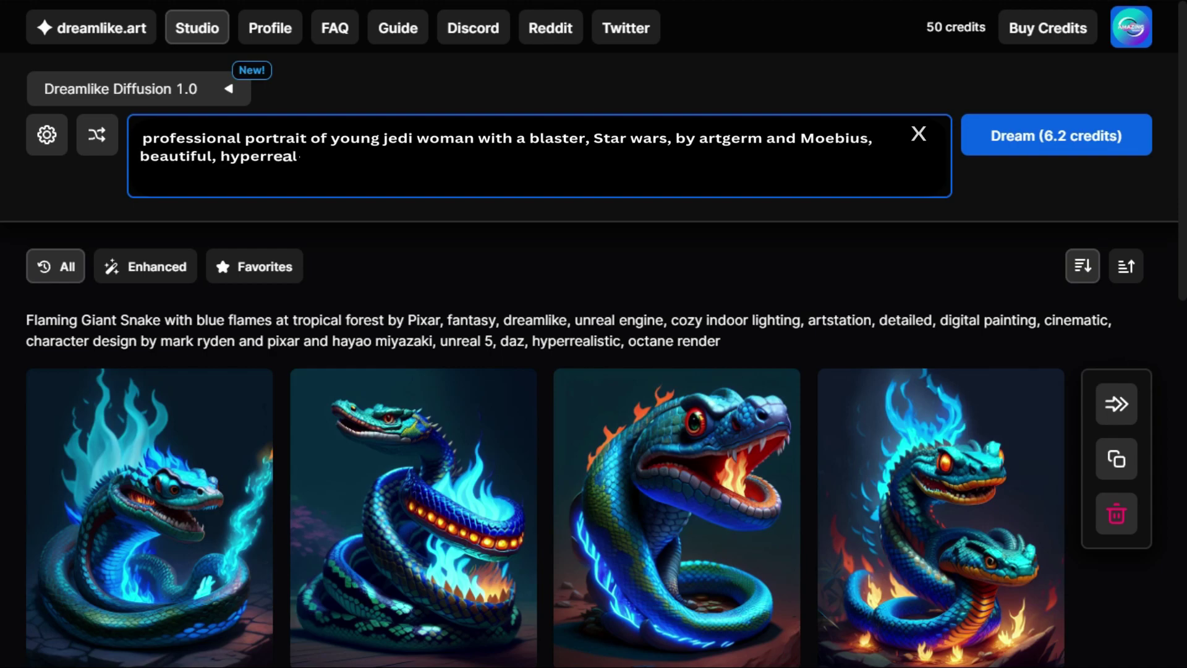
text(ism, highly detailed, 8k,)
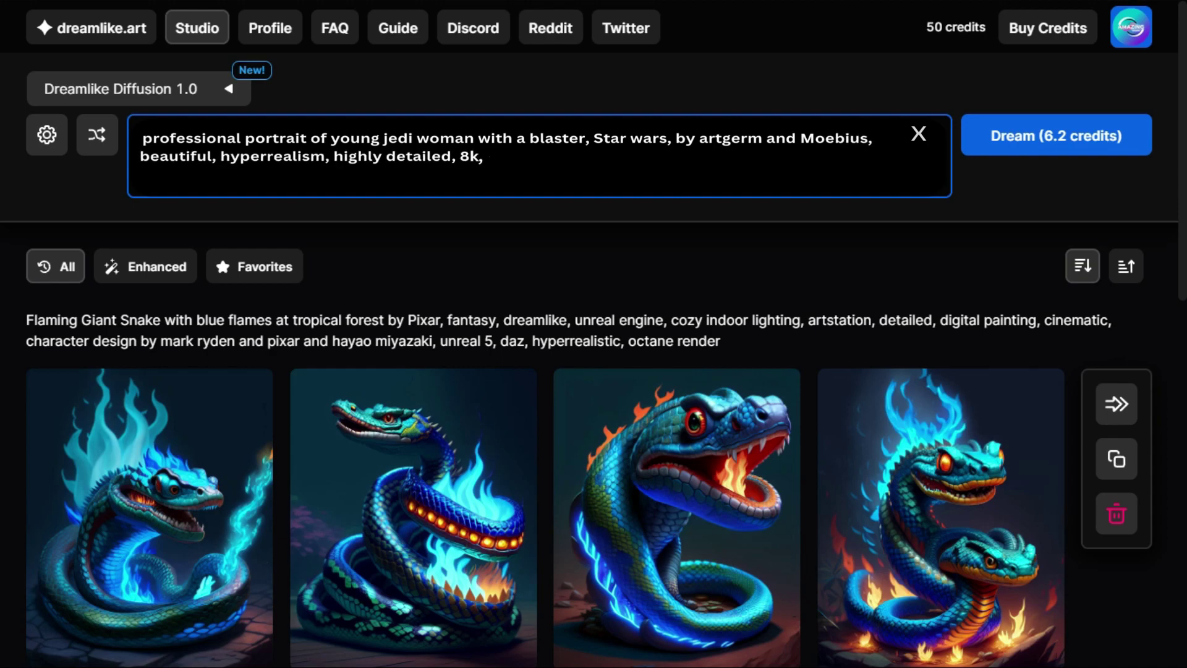
text( intricate, closeup, dynami)
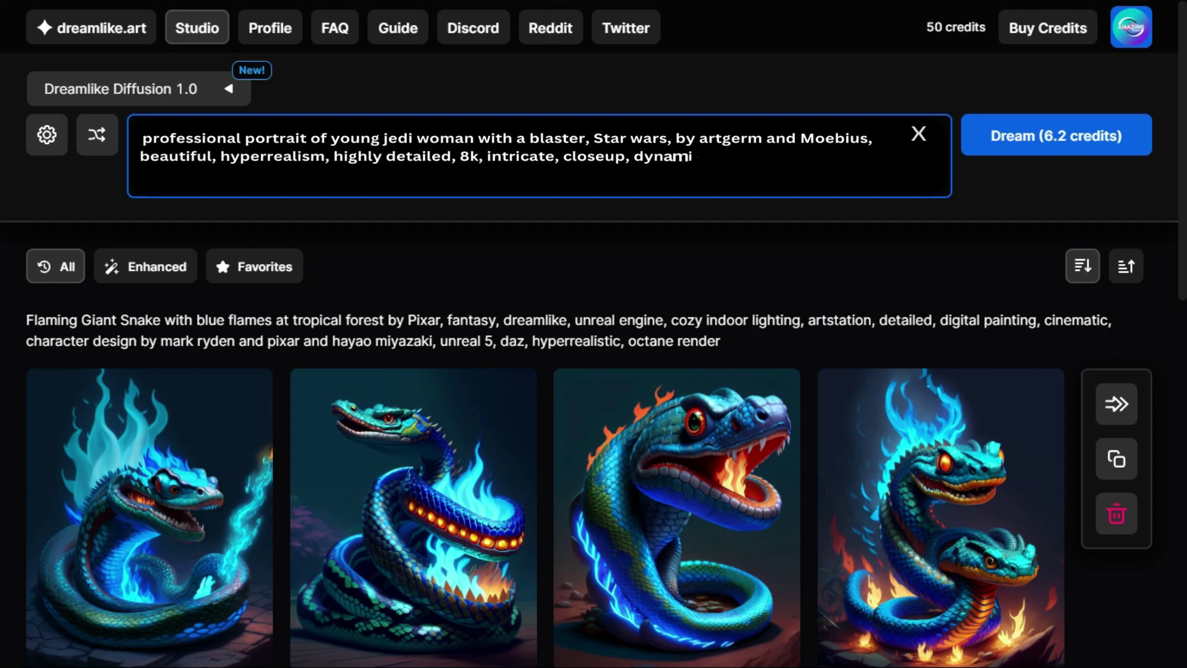
text(c dramatic dark moody ligh)
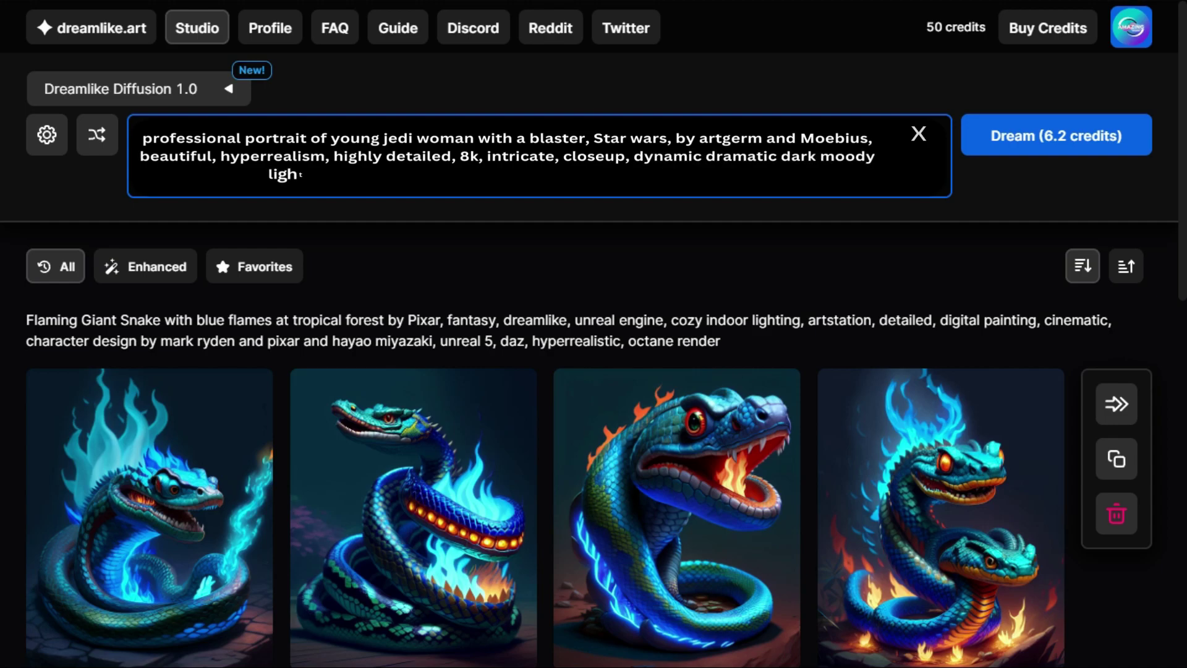
text(ting, shadows, Artstation, )
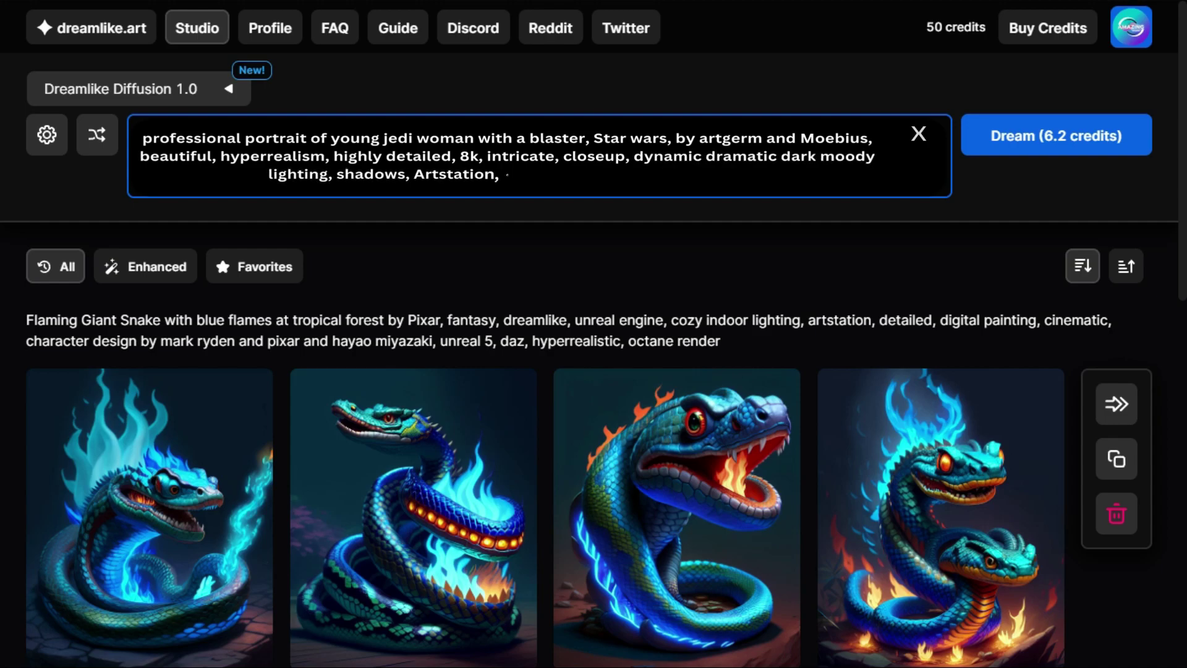
text(concept art, Octane render, 8K)
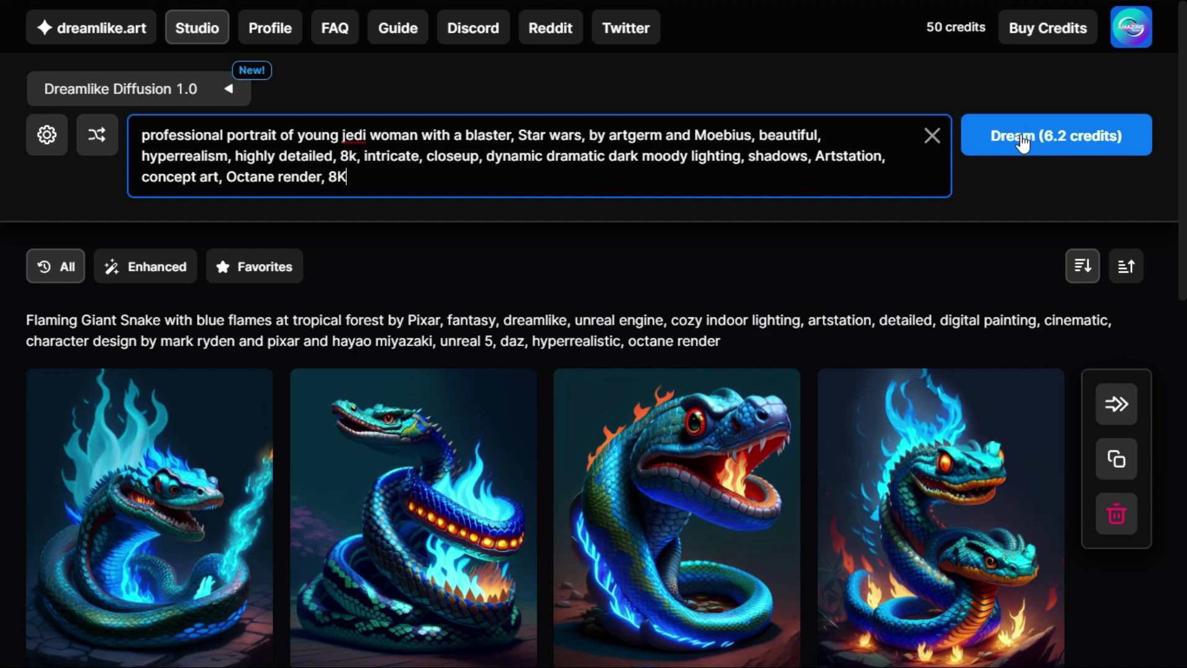
click(1022, 142)
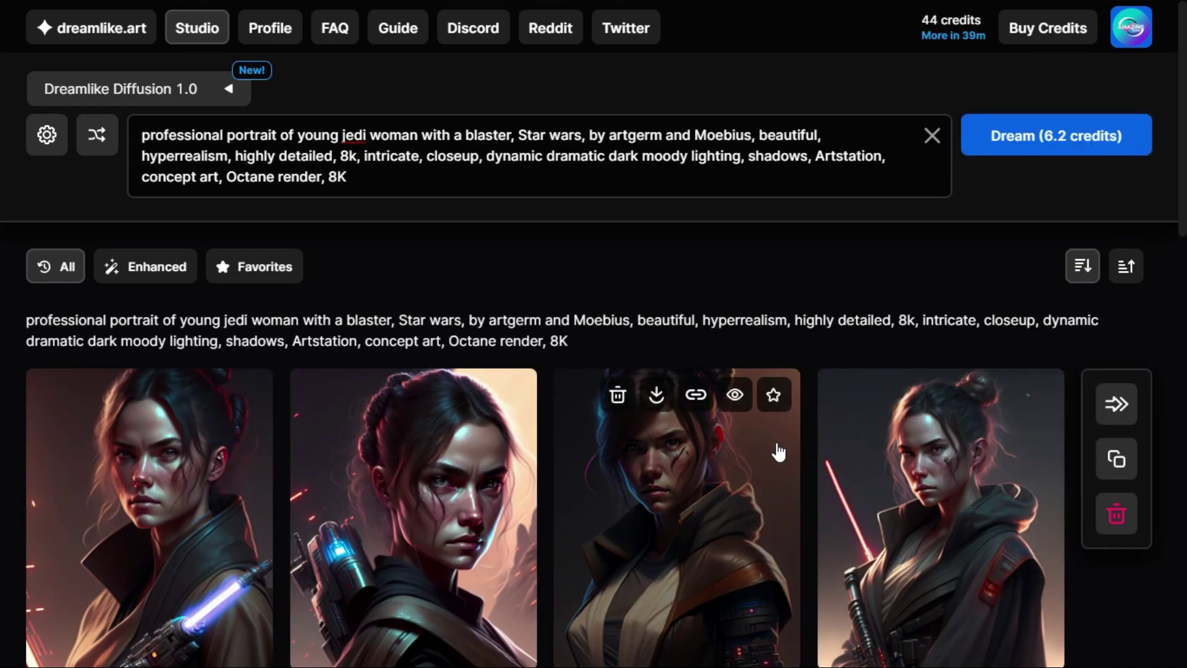
Open and close each of the four Jedi portraits, including seeds 90784 and 90785
scroll(447, 479, down, 2)
scroll(448, 480, down, 2)
scroll(247, 532, up, 2)
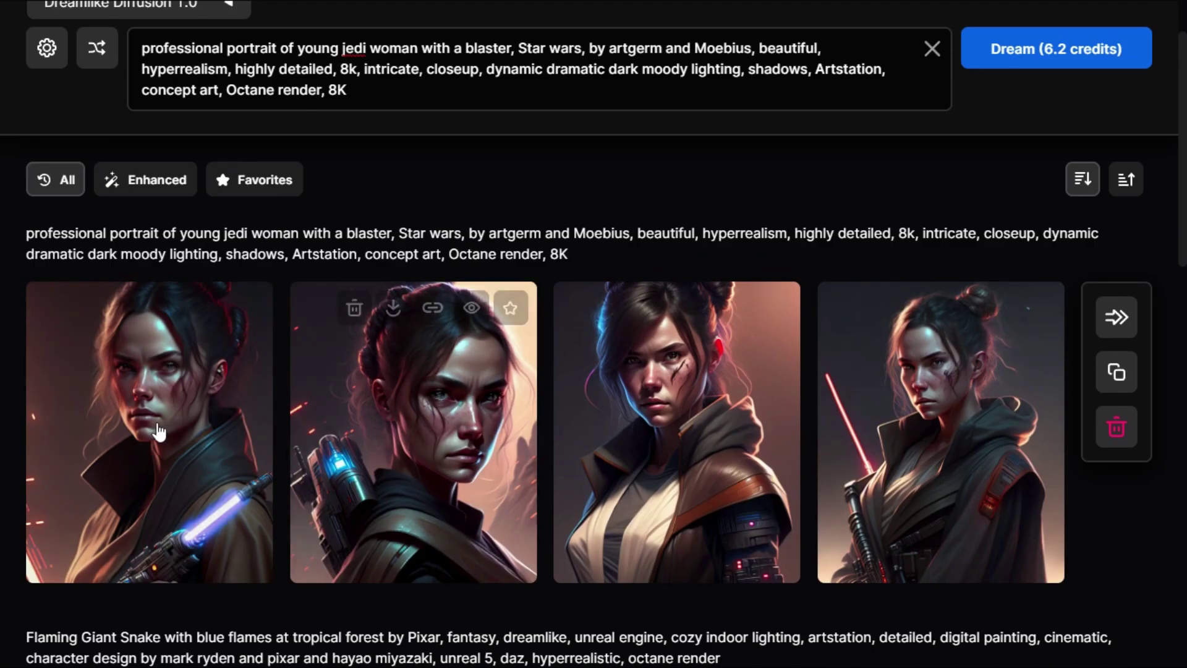
click(99, 426)
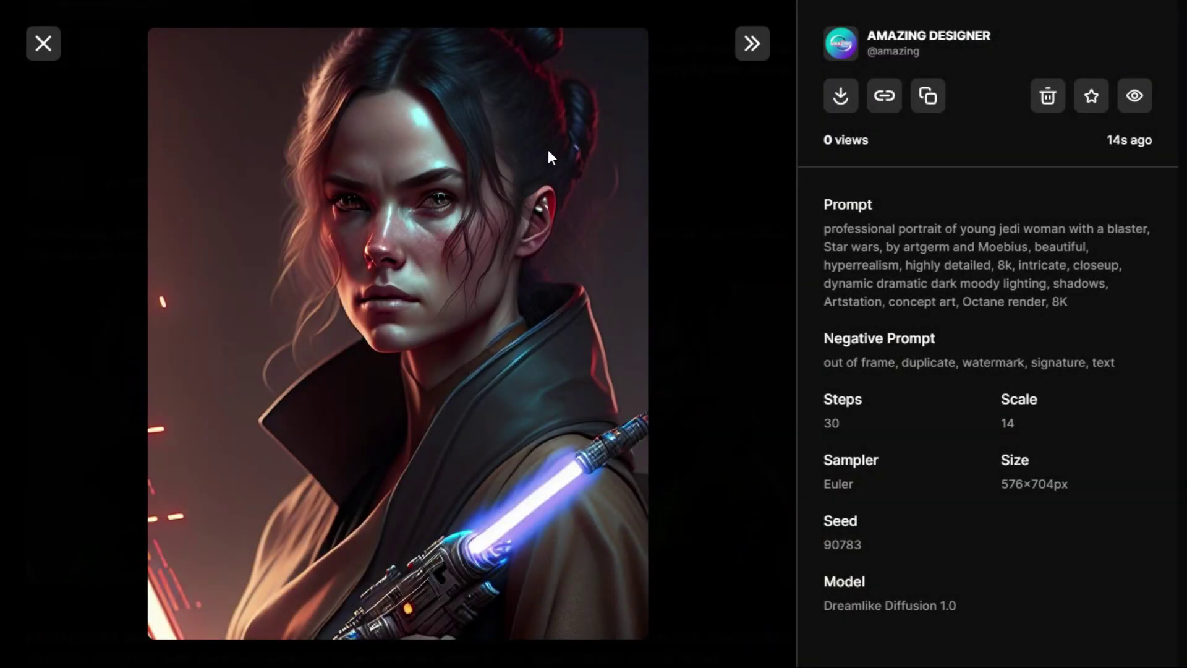
key(Escape)
click(401, 453)
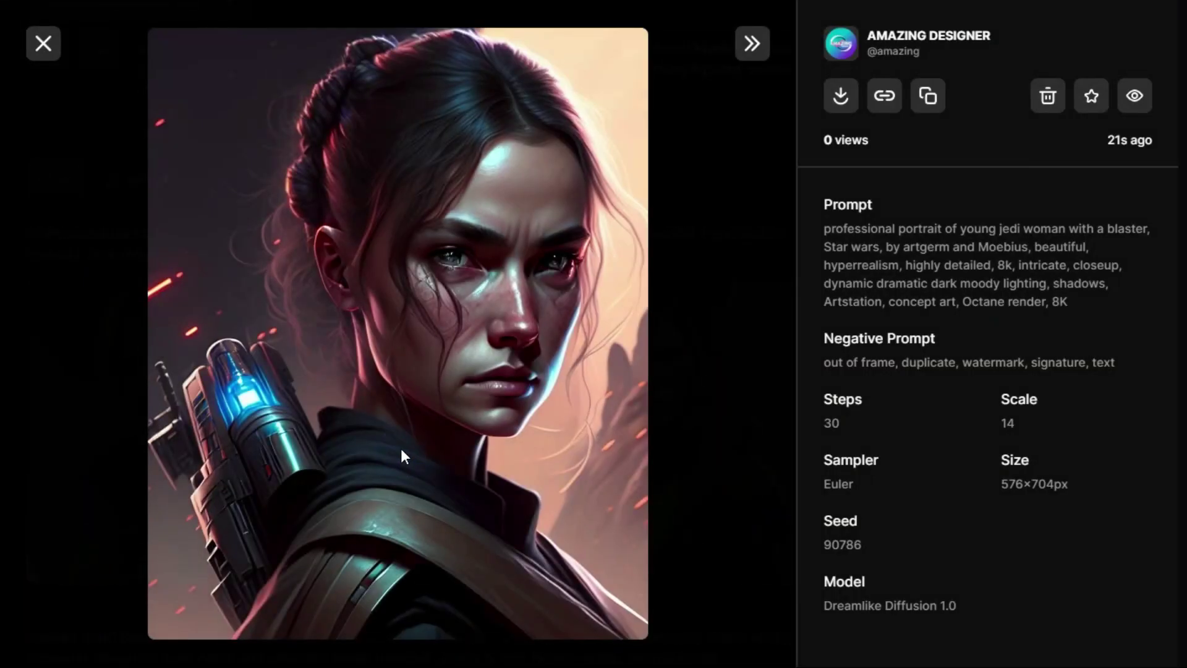
key(Escape)
click(631, 471)
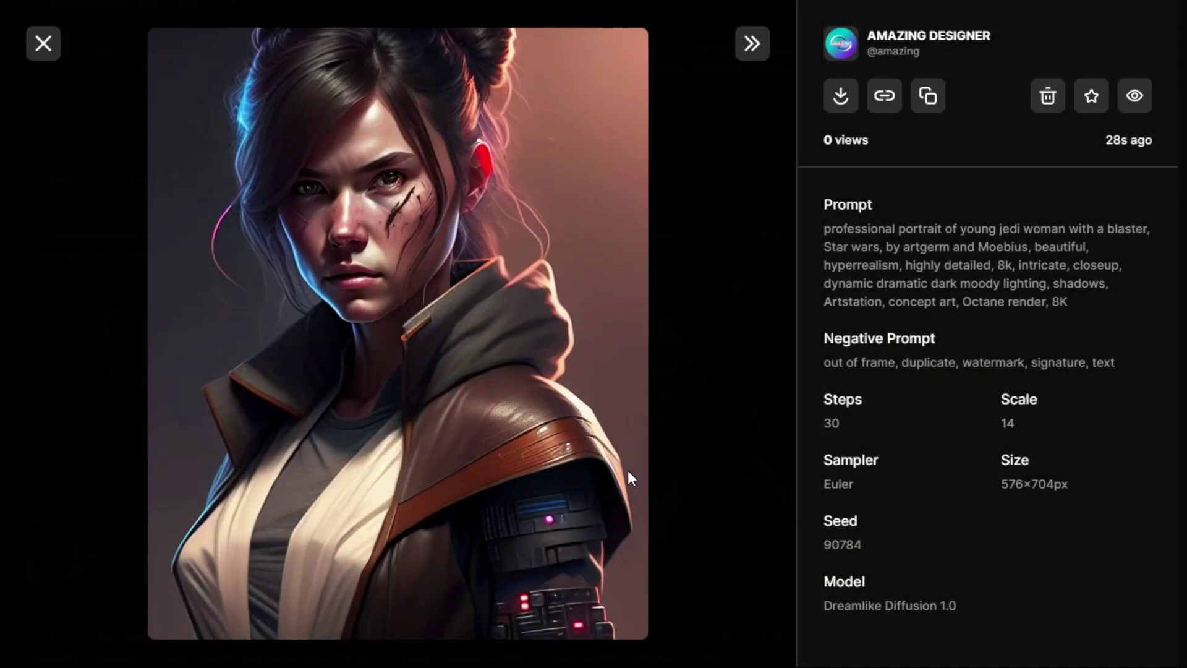
key(Escape)
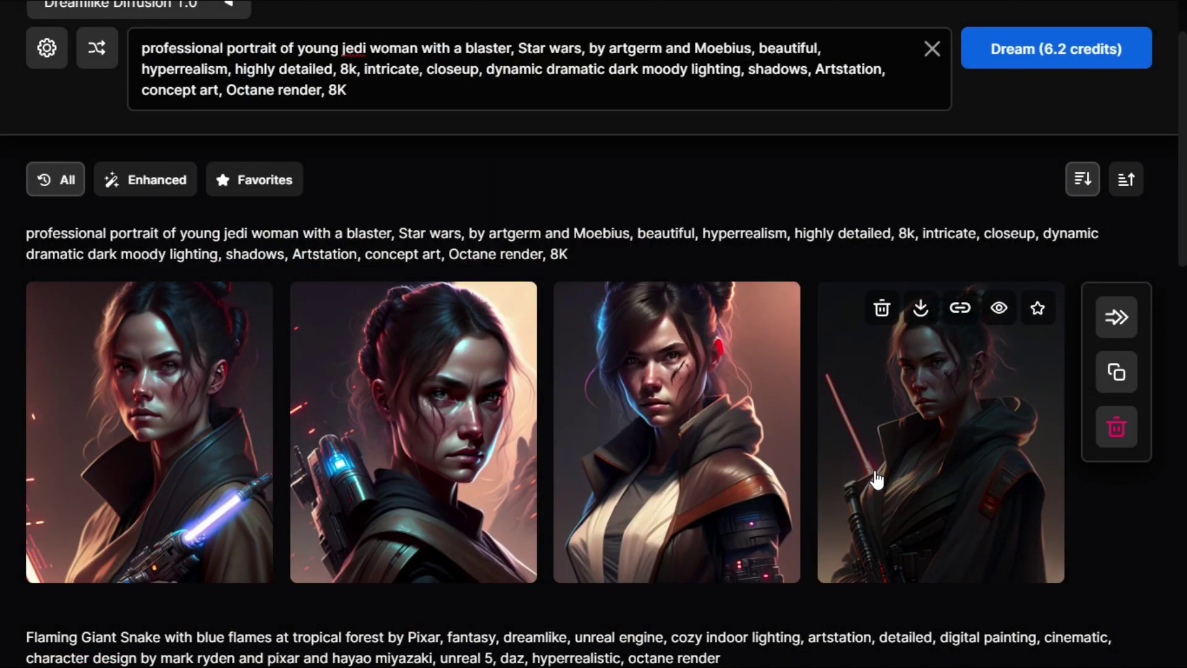
click(863, 467)
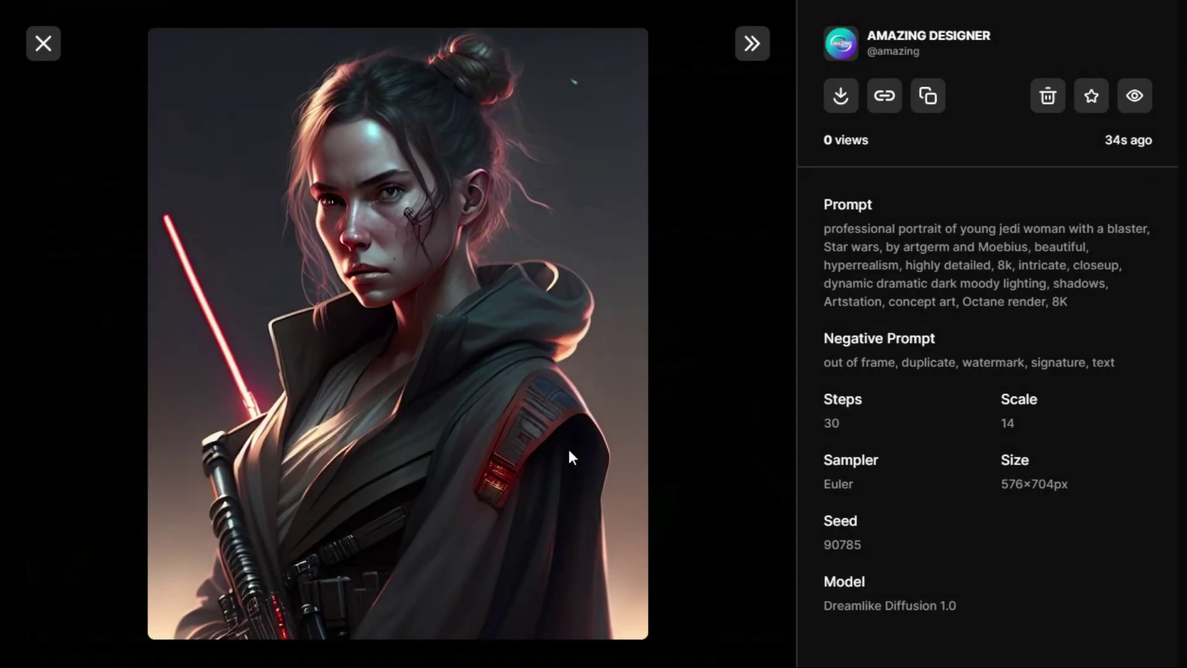
key(Escape)
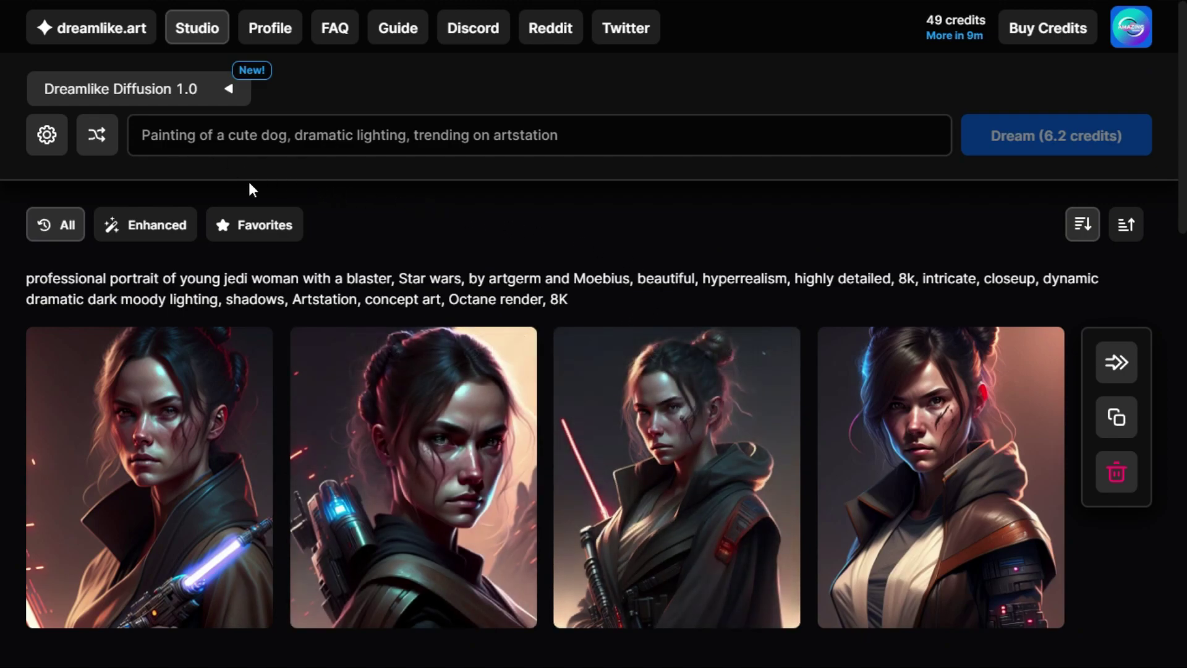
Dream 'child reading book to a rabbit, screaming at the camera...' and open the first result
click(188, 138)
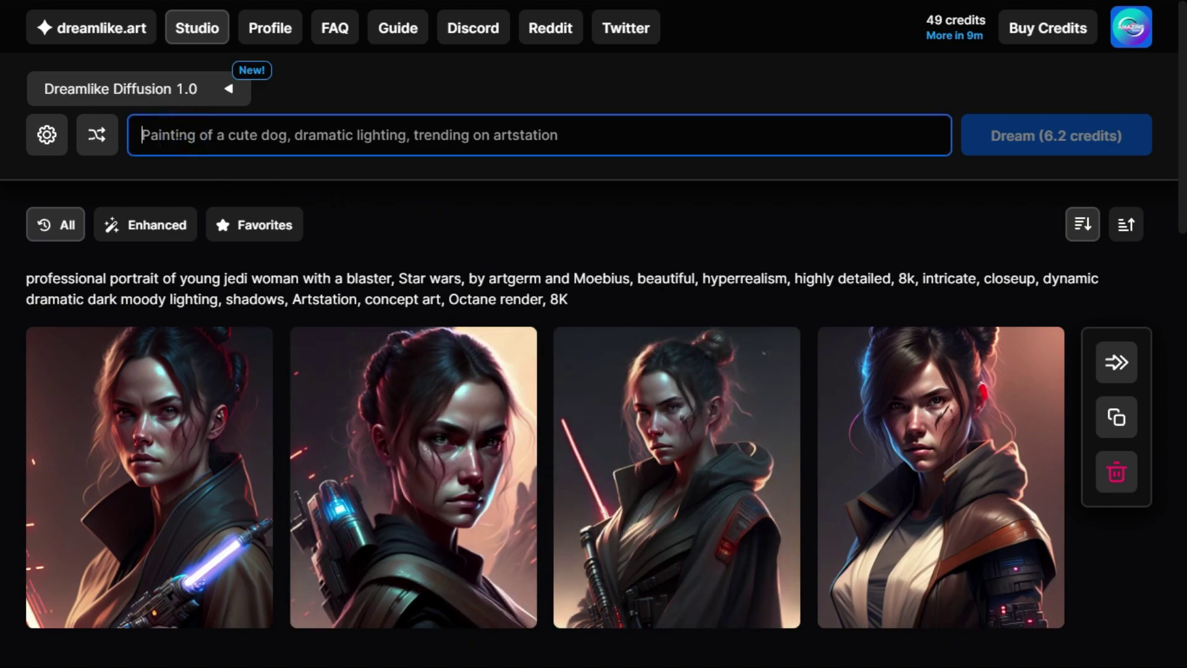
text(child reading book to a rabbit, screaming at the camera, epic science fiction fant)
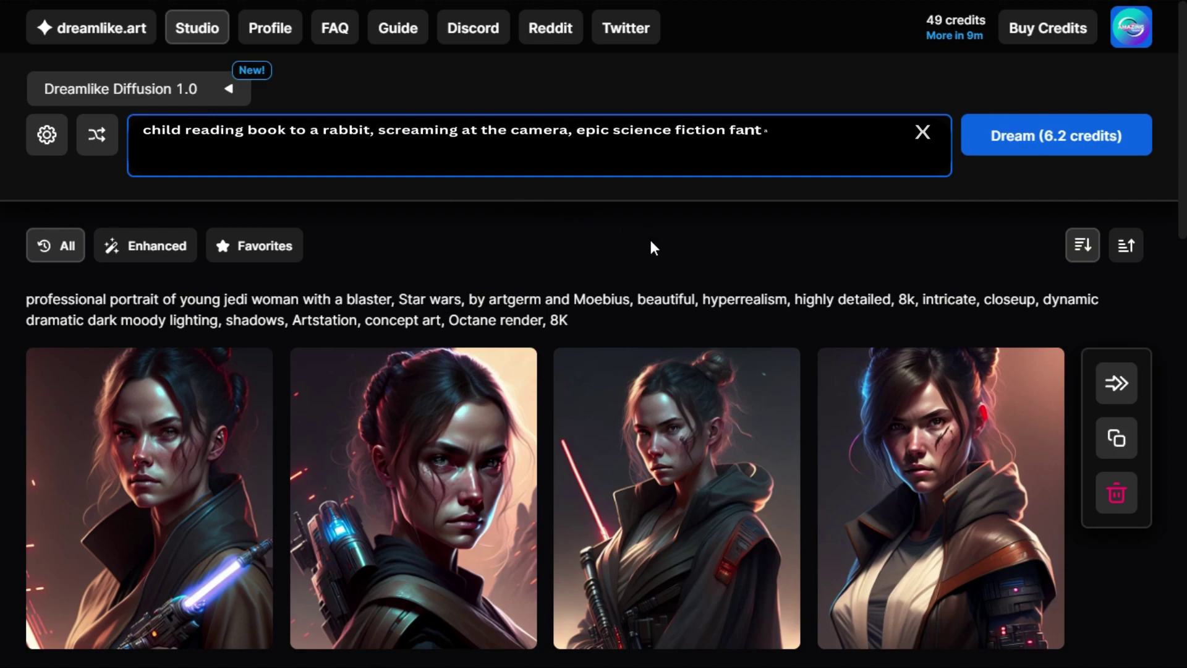
text(asy magic digital matte painting by steve hen)
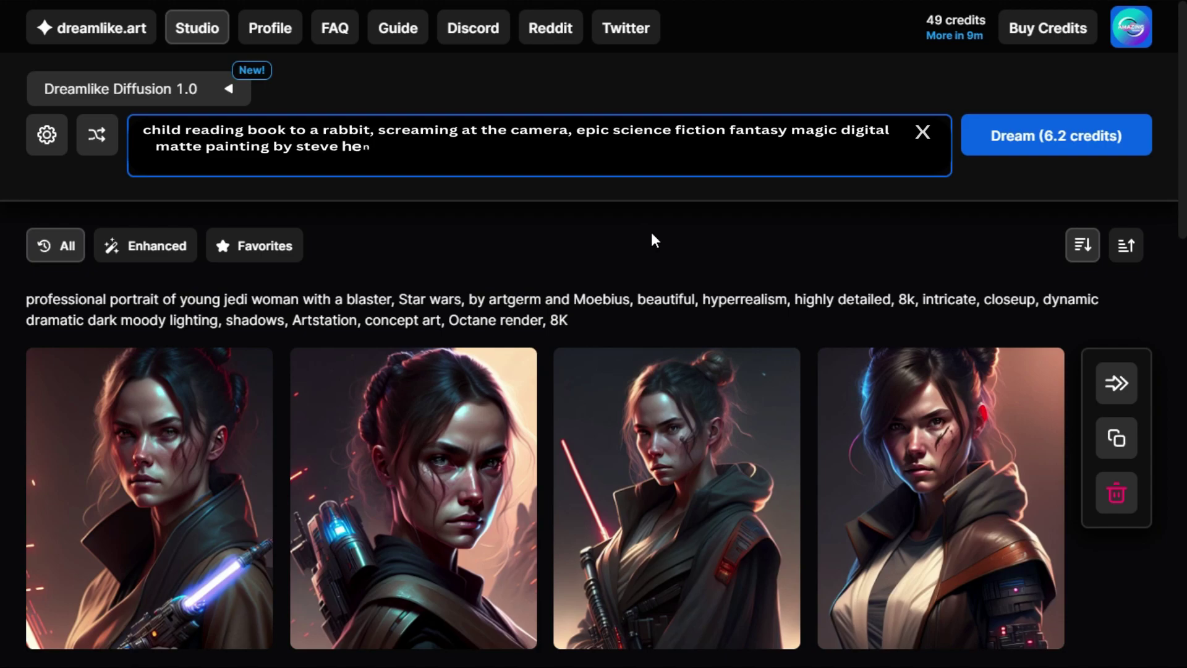
text(derson and mark brooks (and greg rutkowski),)
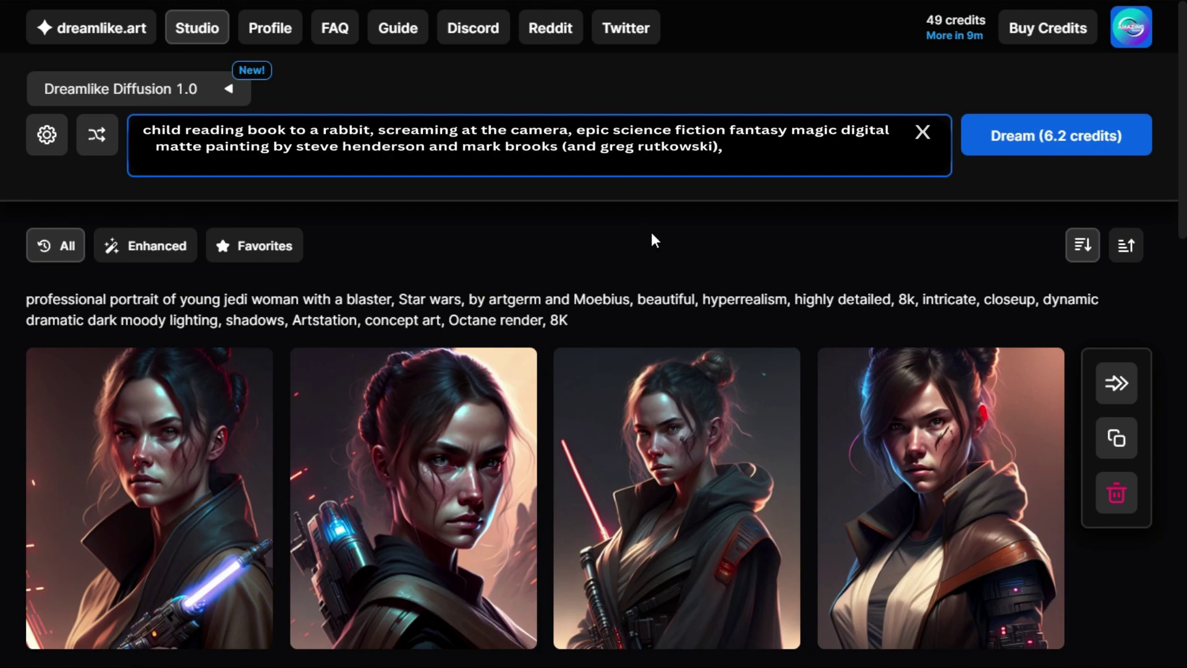
text( extremely detailed, artstation)
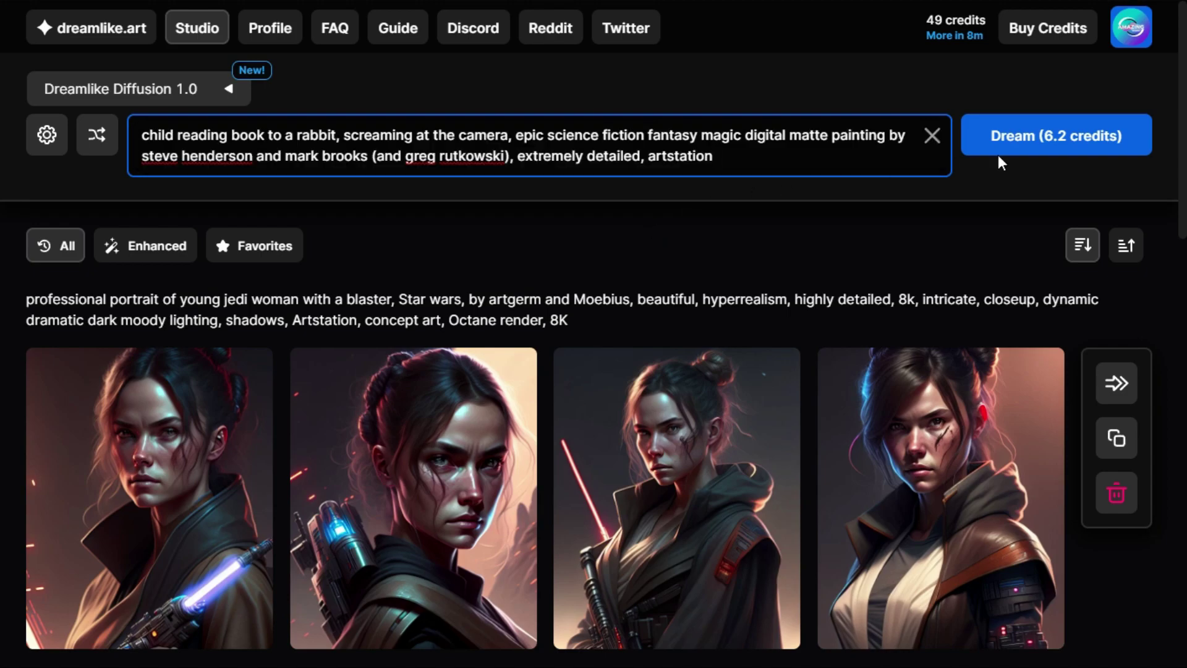
key(Return)
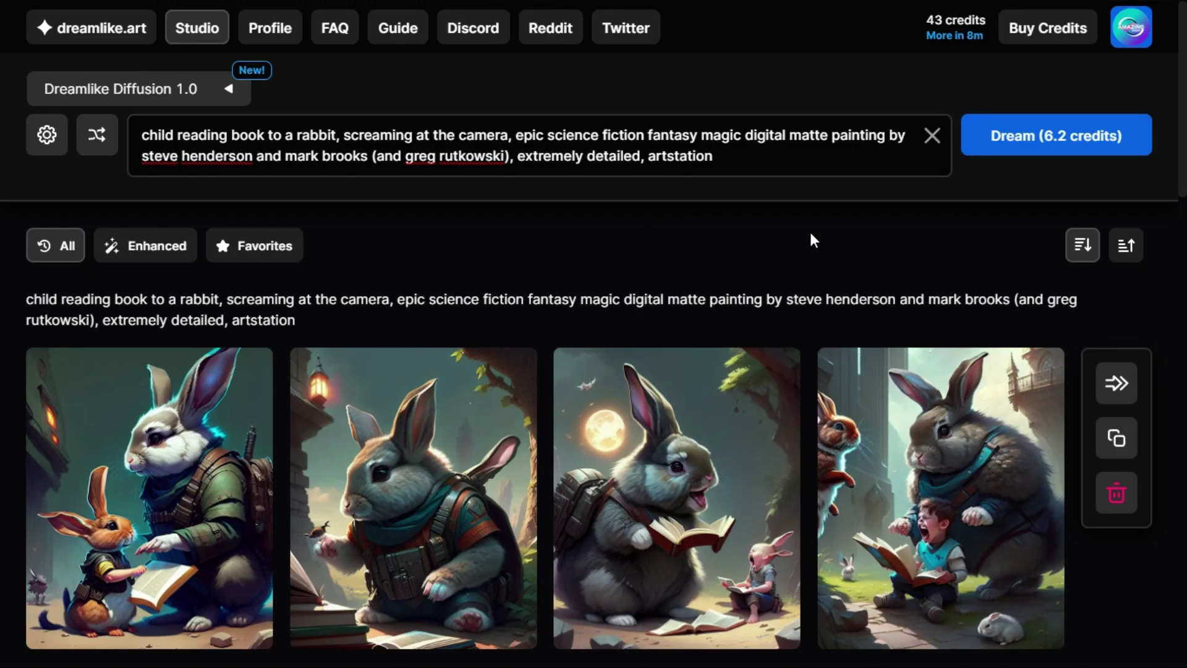
click(175, 512)
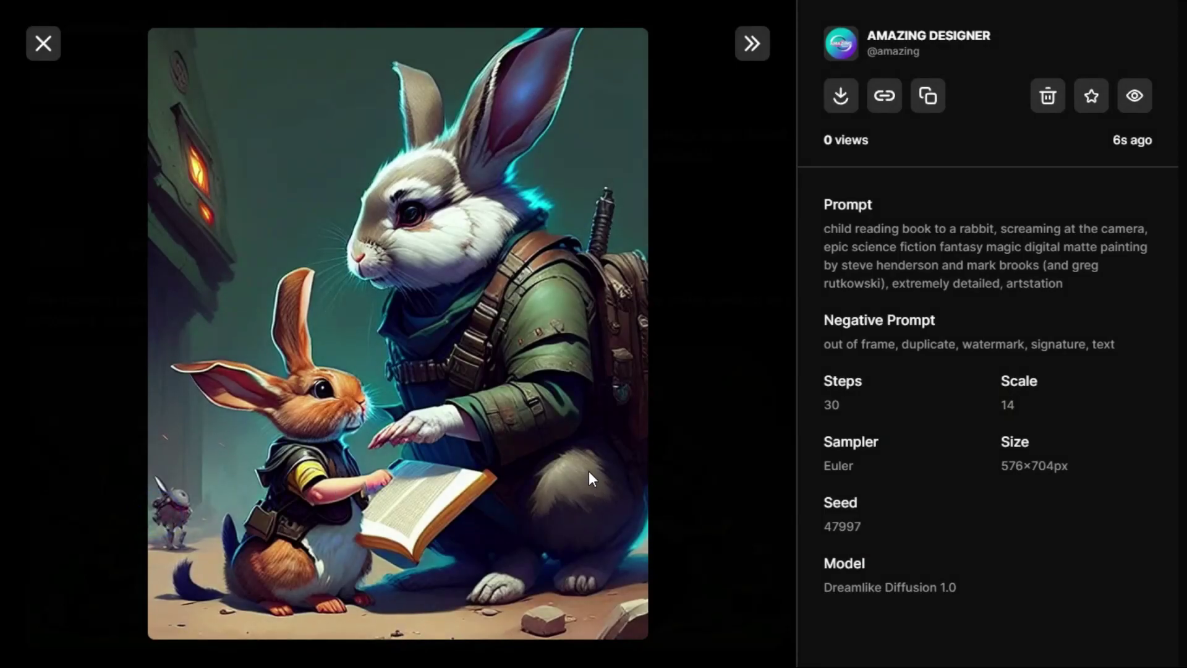
View the rabbit images with seeds 47996, 47998 and 47995 full size, closing each
key(Escape)
click(417, 512)
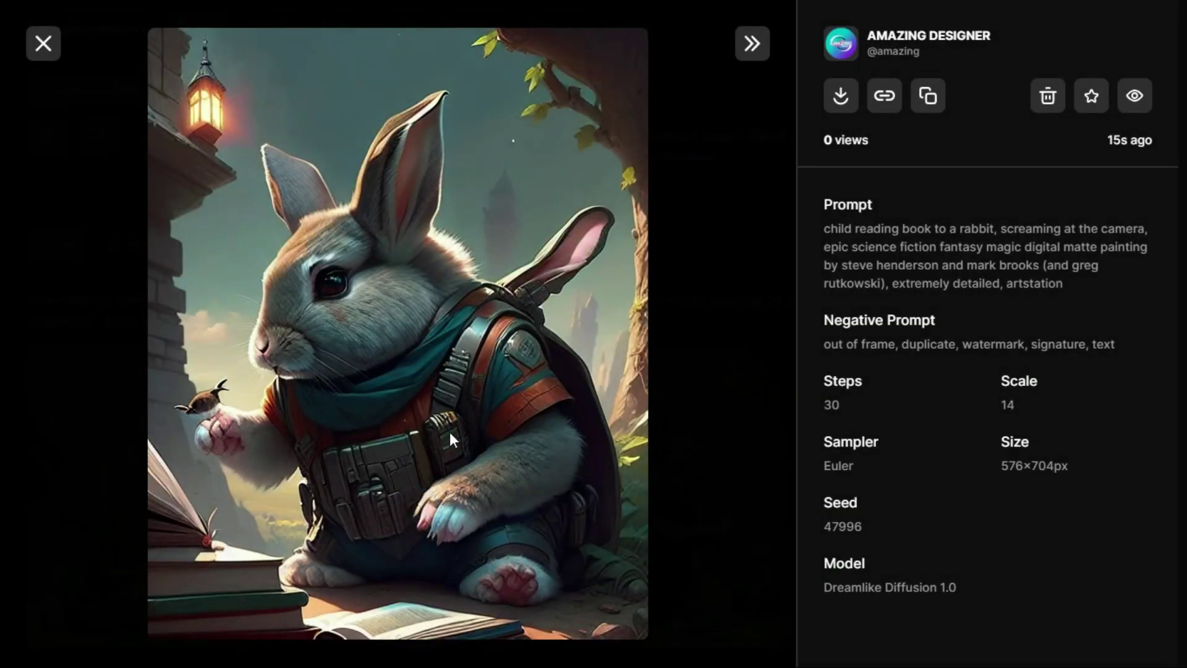
key(Escape)
click(679, 464)
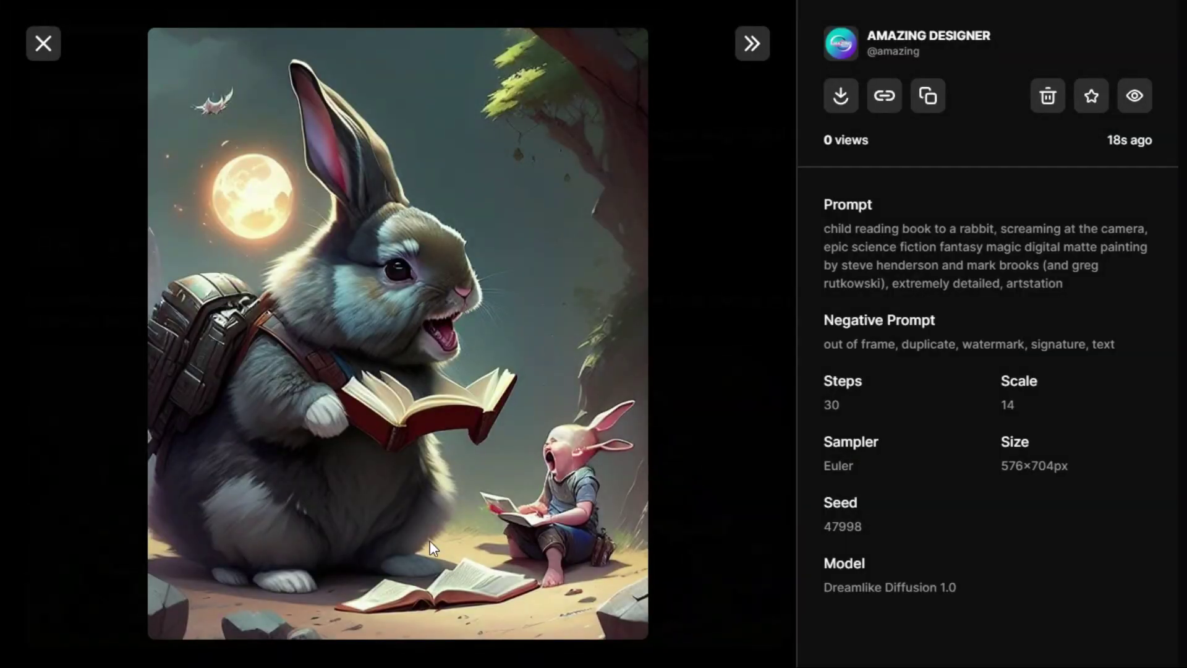
key(Escape)
click(922, 510)
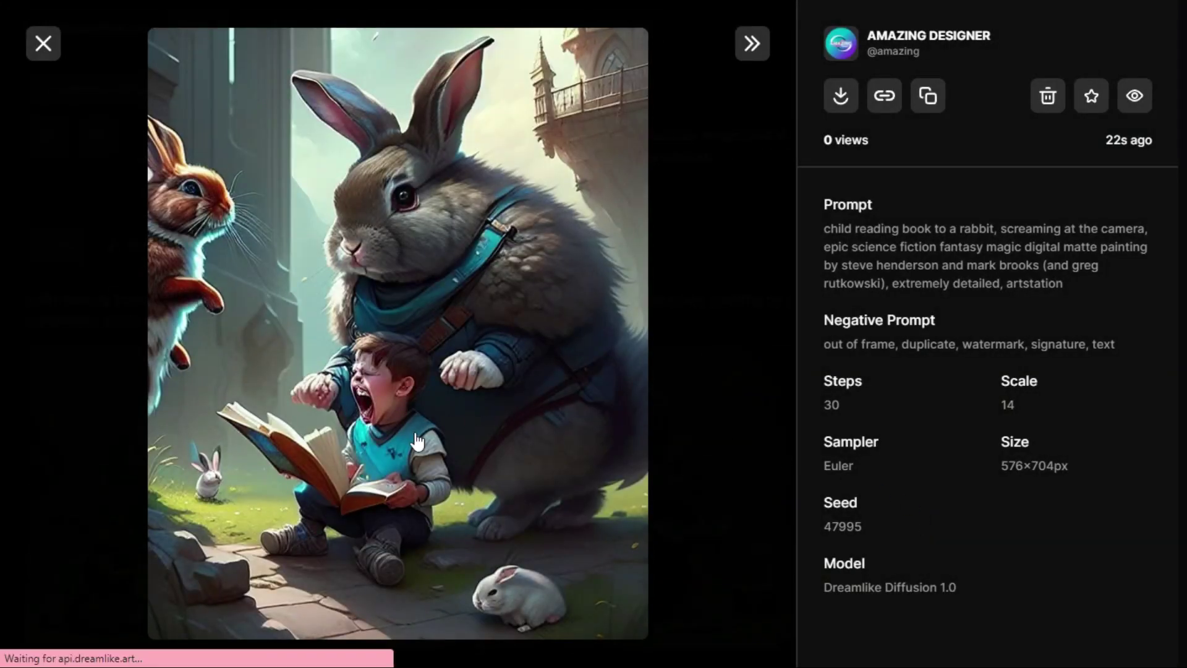
key(Escape)
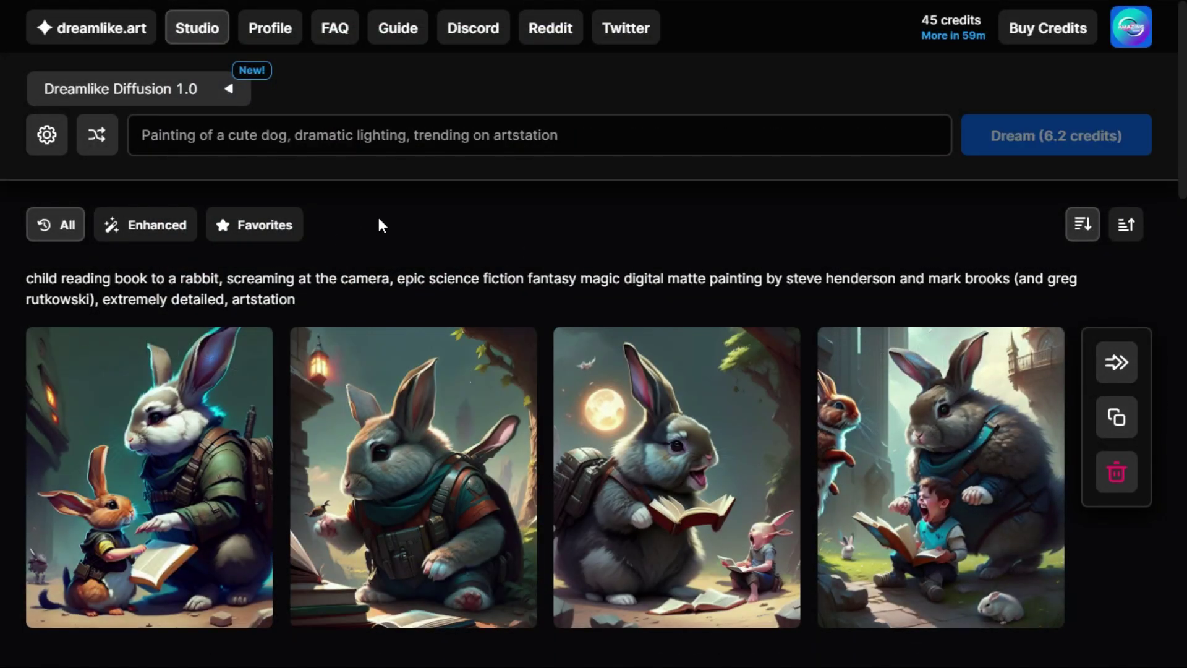
Dream 'portrait of a cute girl with blue hair and blue eyes...' and open the first portrait
click(379, 134)
text(portrait of a cute girl with blue hair and blue eyes, full lips, slavic, cinematic, 4k, sharp focus, detailed face, hyperreali)
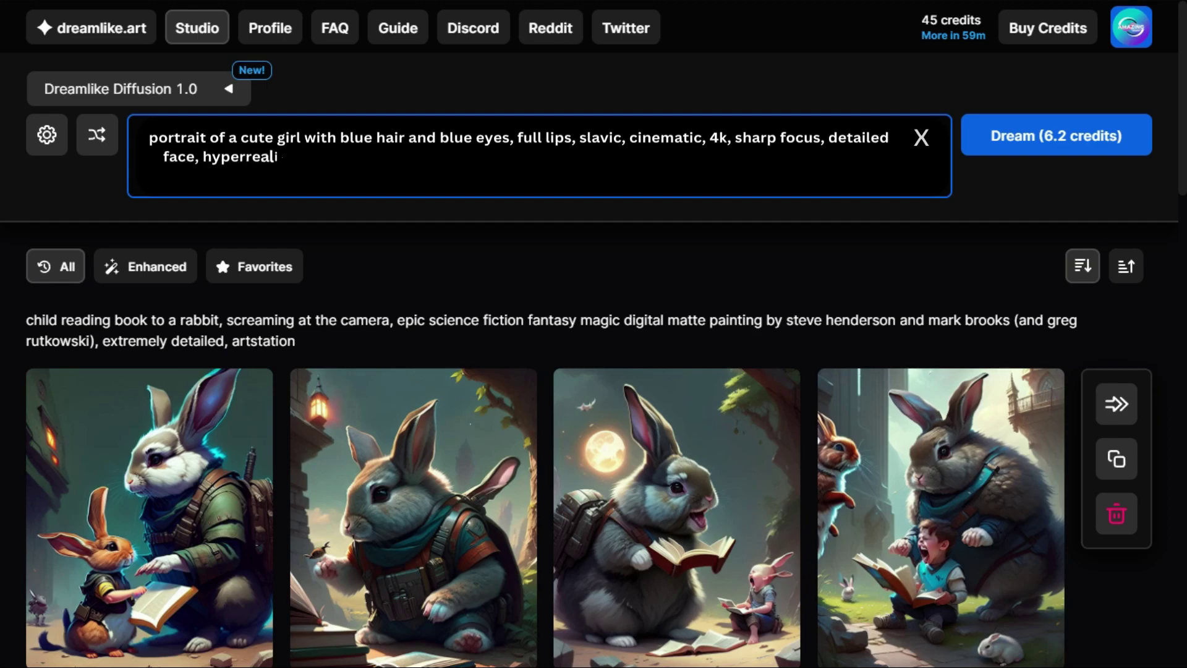
text(stic, natural skin texture,)
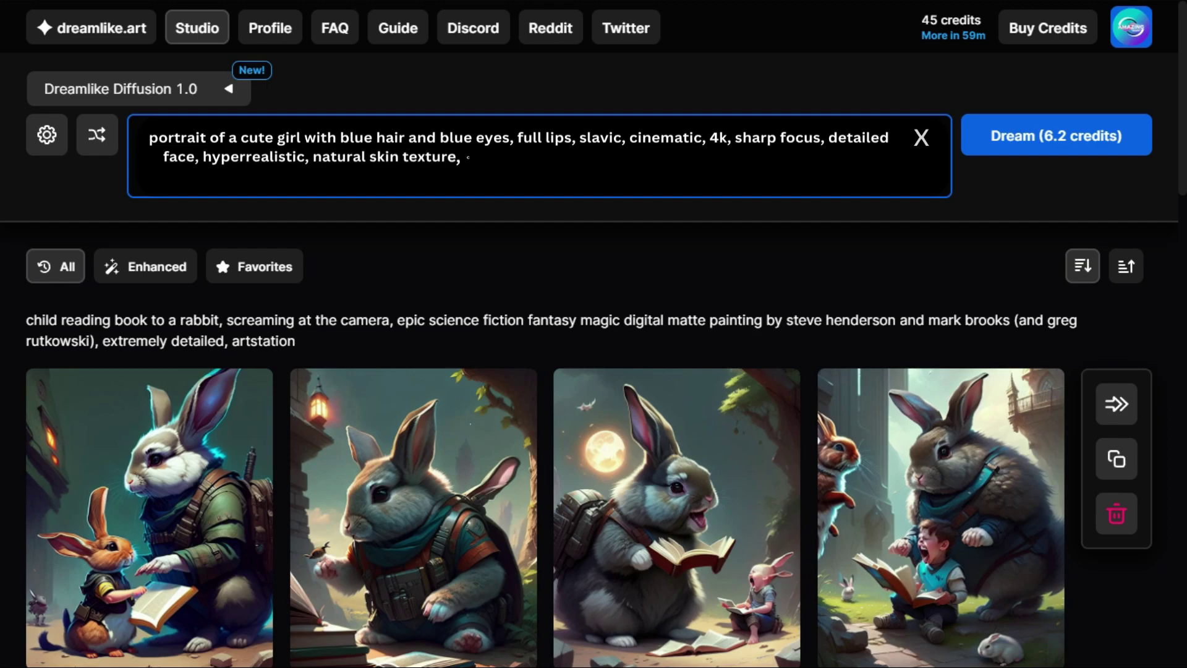
text( cyborg,  colors pink, green, )
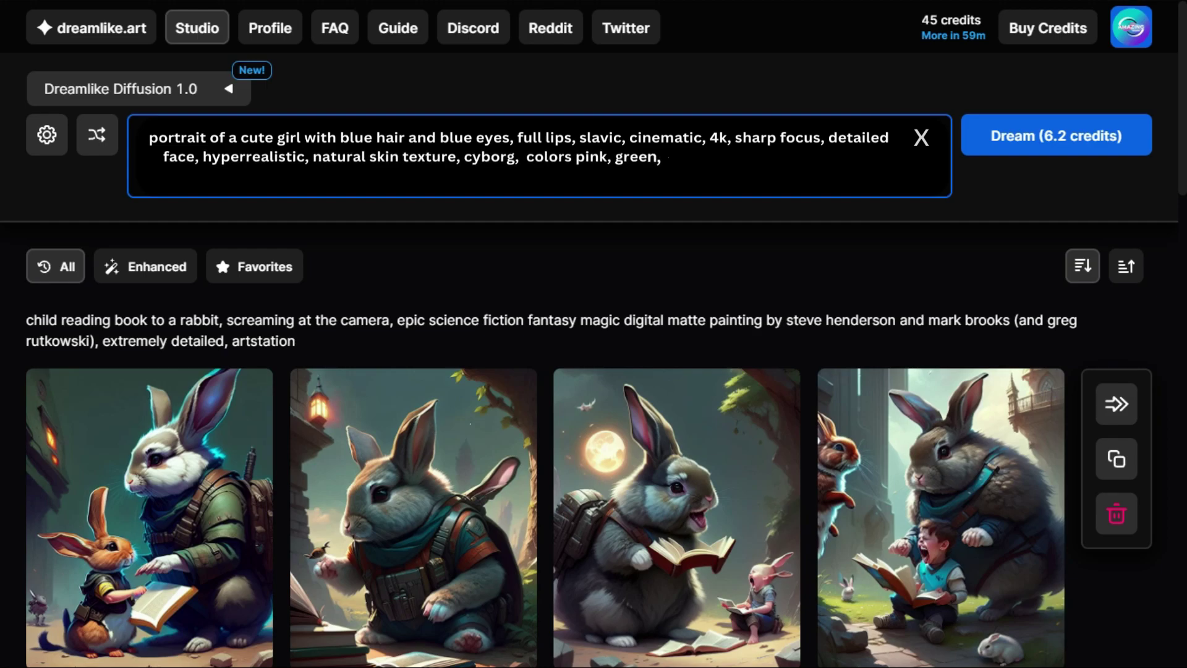
text(gold, and dark blue, 3d style)
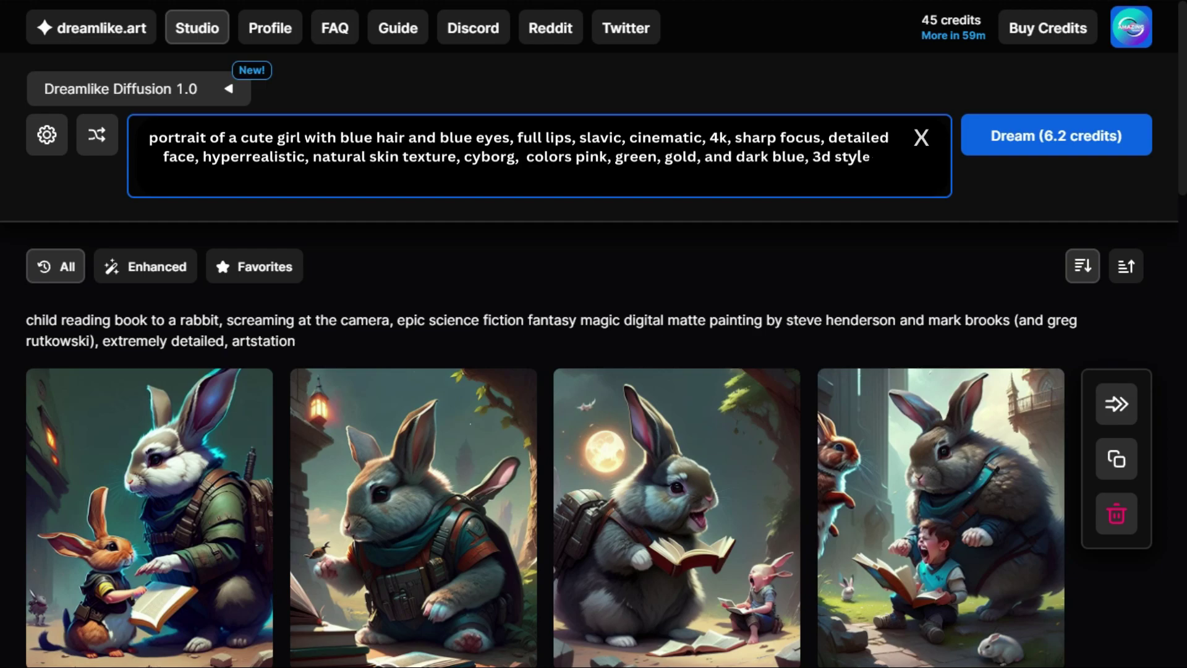
text(, painting art, highly detailed)
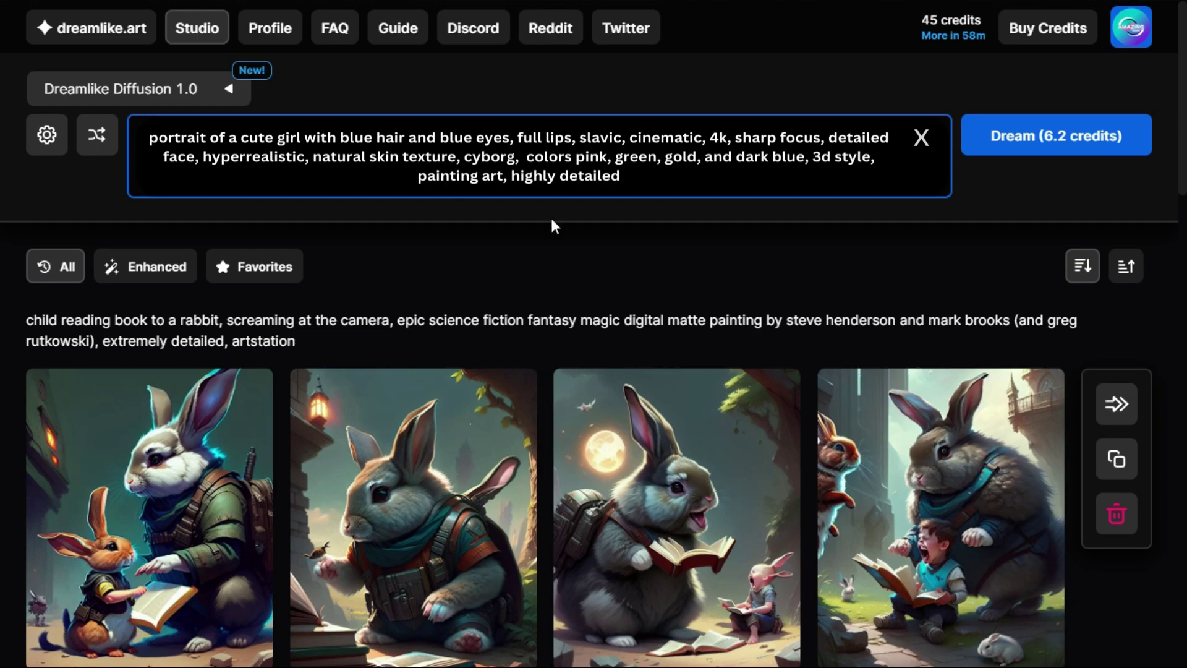
click(1045, 153)
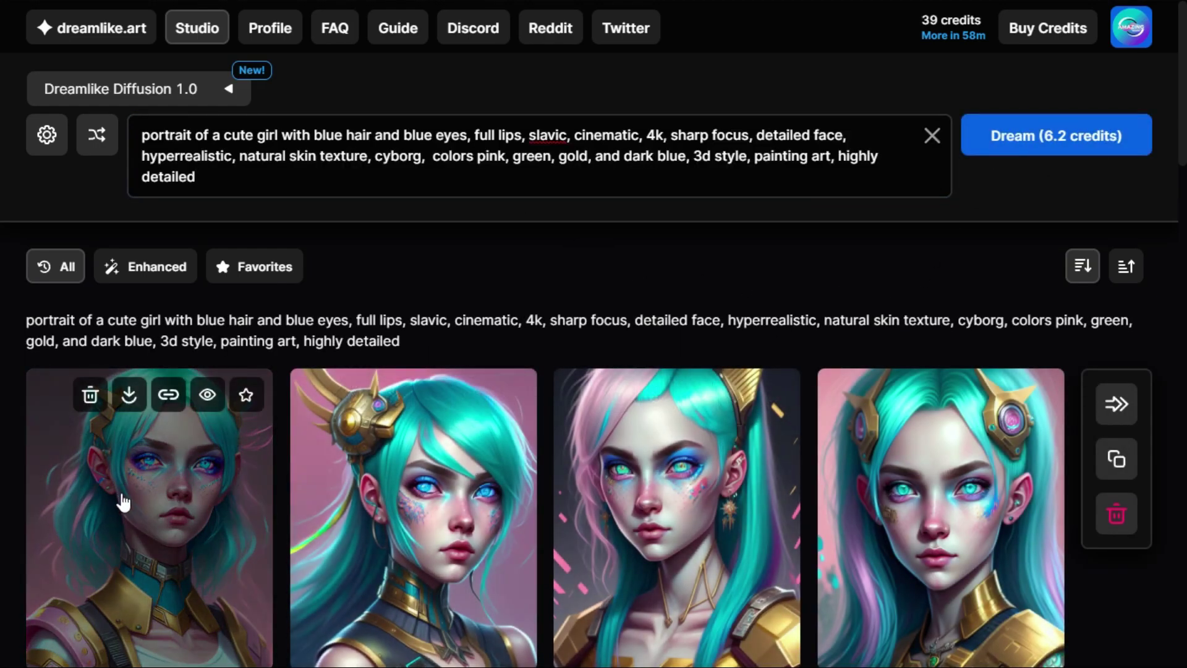
click(120, 502)
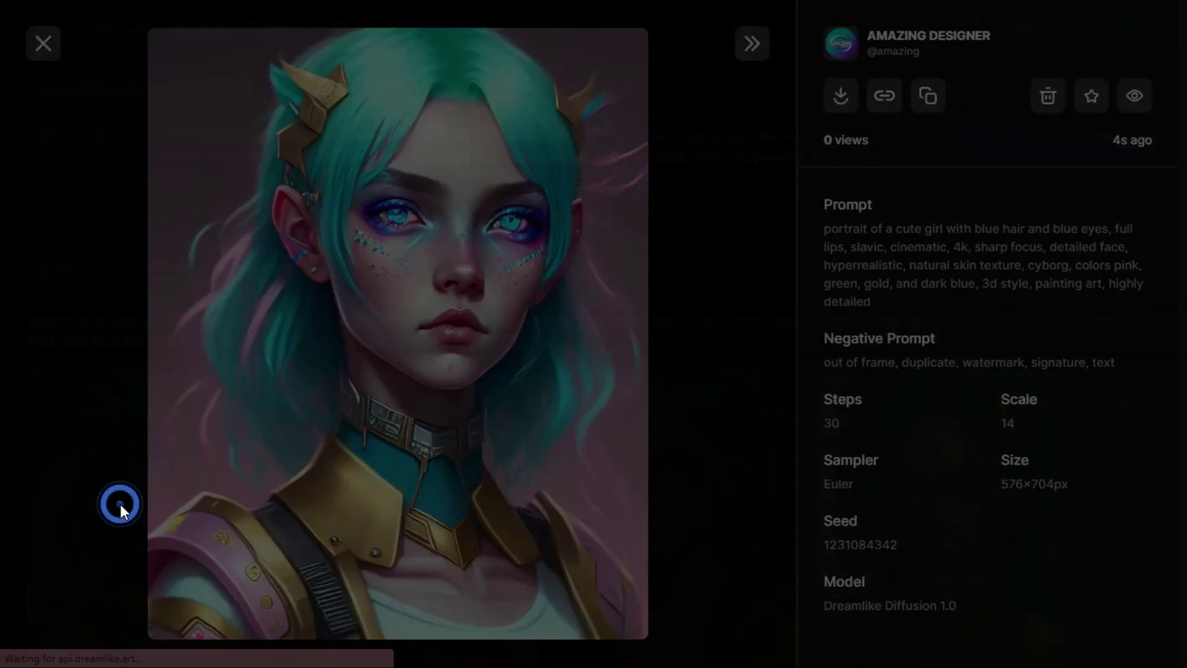
Open and close the second, third and fourth cyborg portraits, then scroll the gallery
key(Escape)
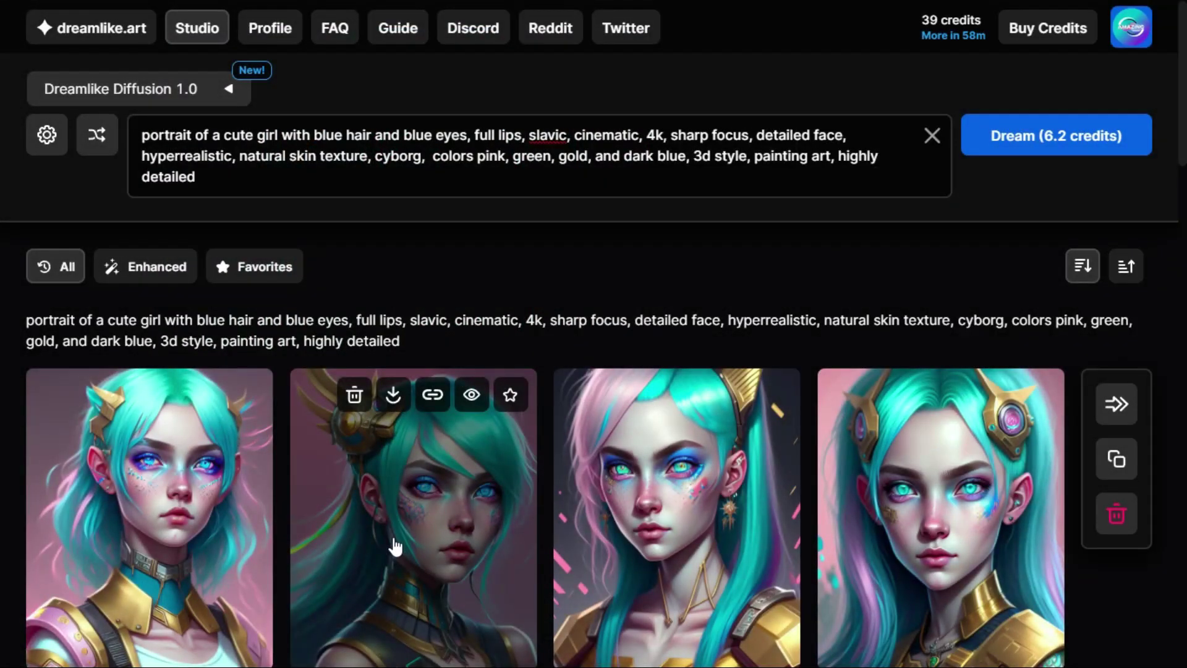
click(393, 543)
key(Escape)
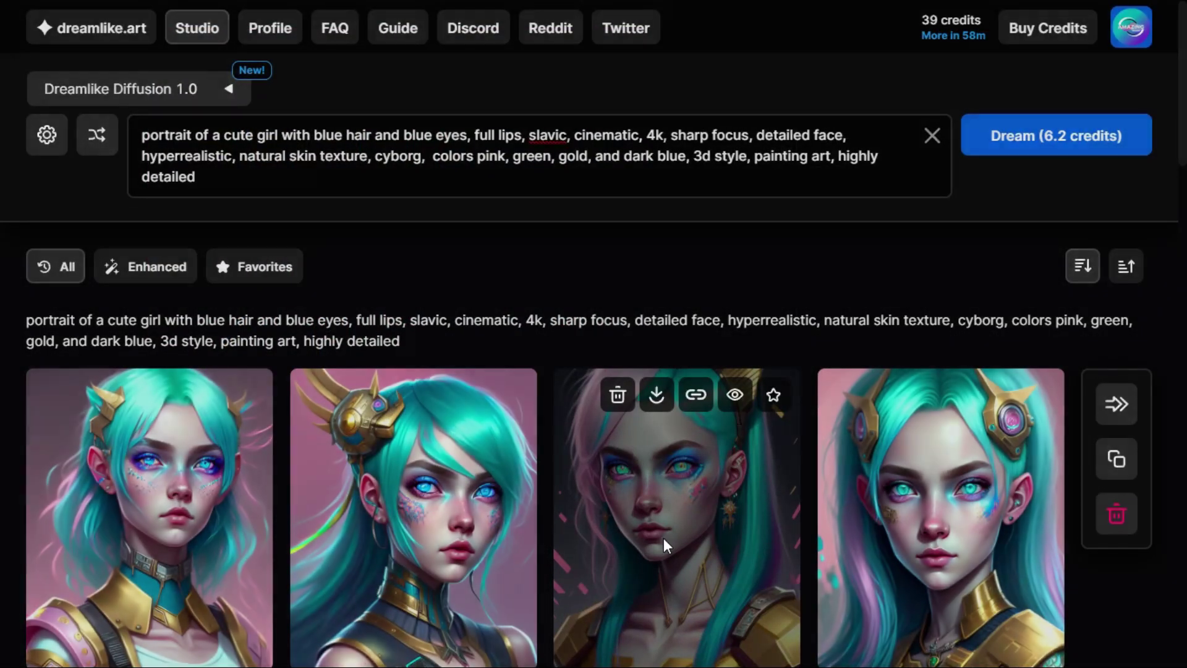
click(663, 538)
key(Escape)
click(888, 575)
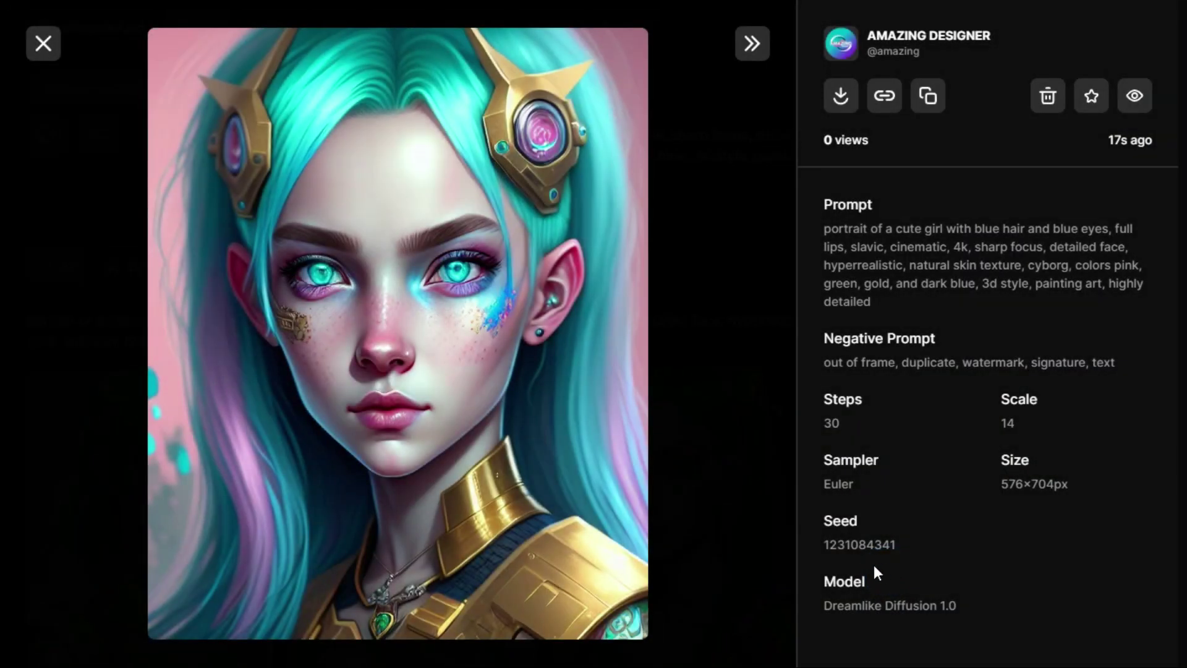
key(Escape)
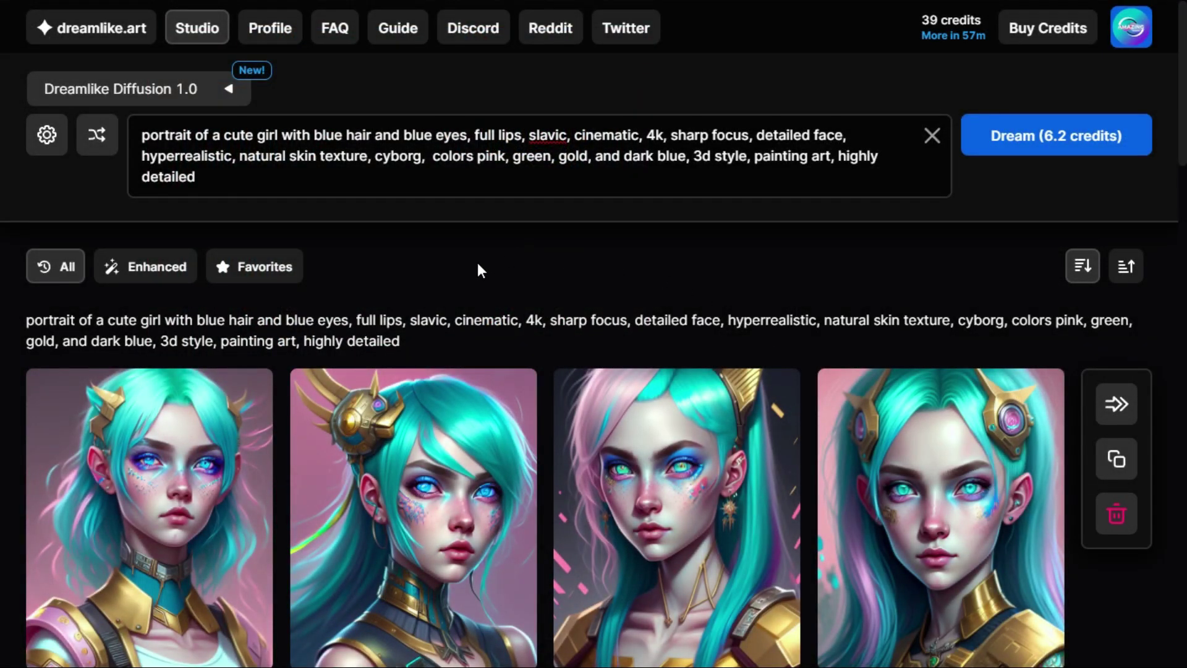
scroll(470, 288, down, 15)
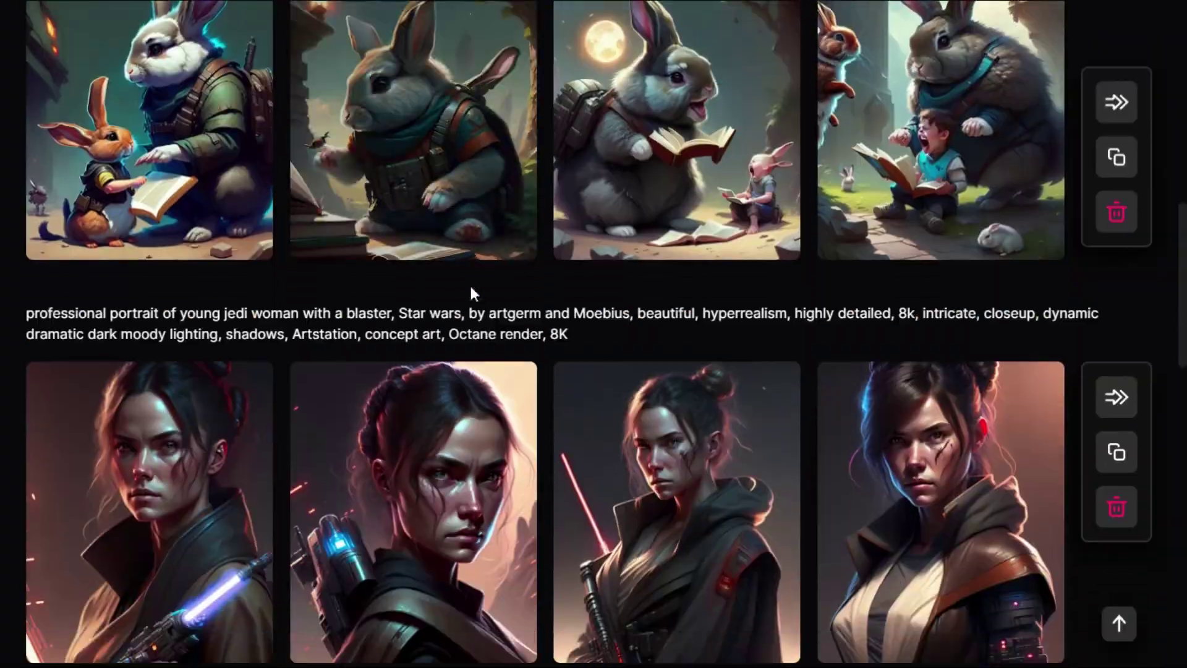
scroll(470, 288, up, 15)
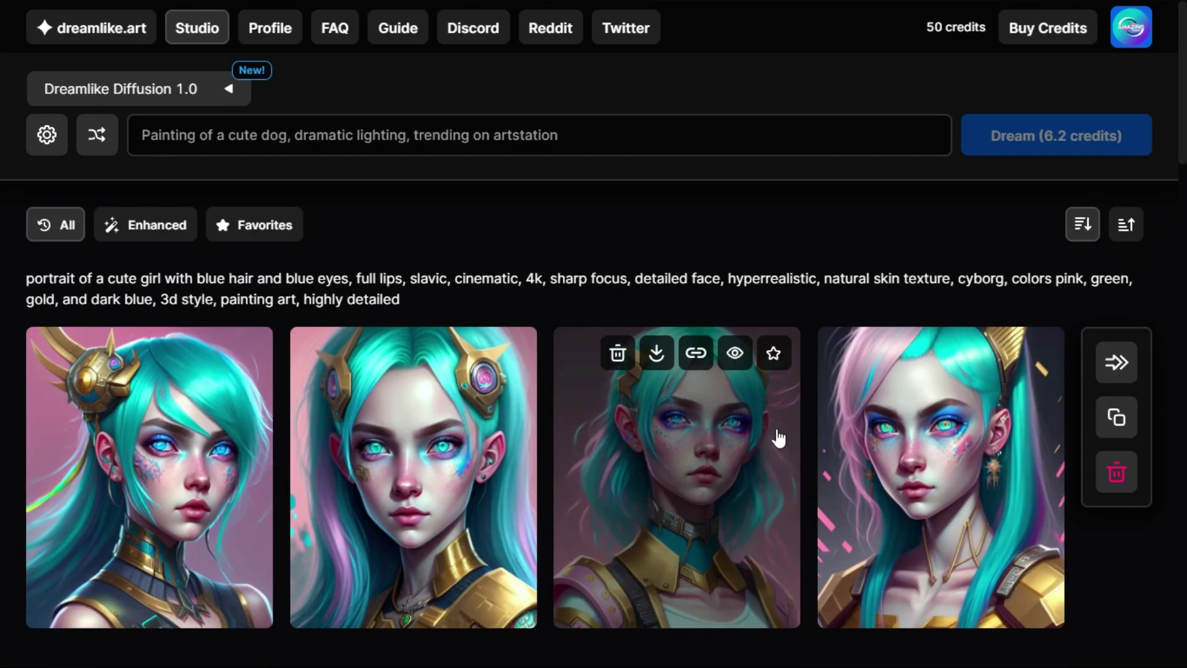
Enter the prompt 'Cosmic sorceress, nebulas, galactic, Concept art portrait by Greg rutkowski, Artgerm' and Dream it for 6.2 credits
click(218, 136)
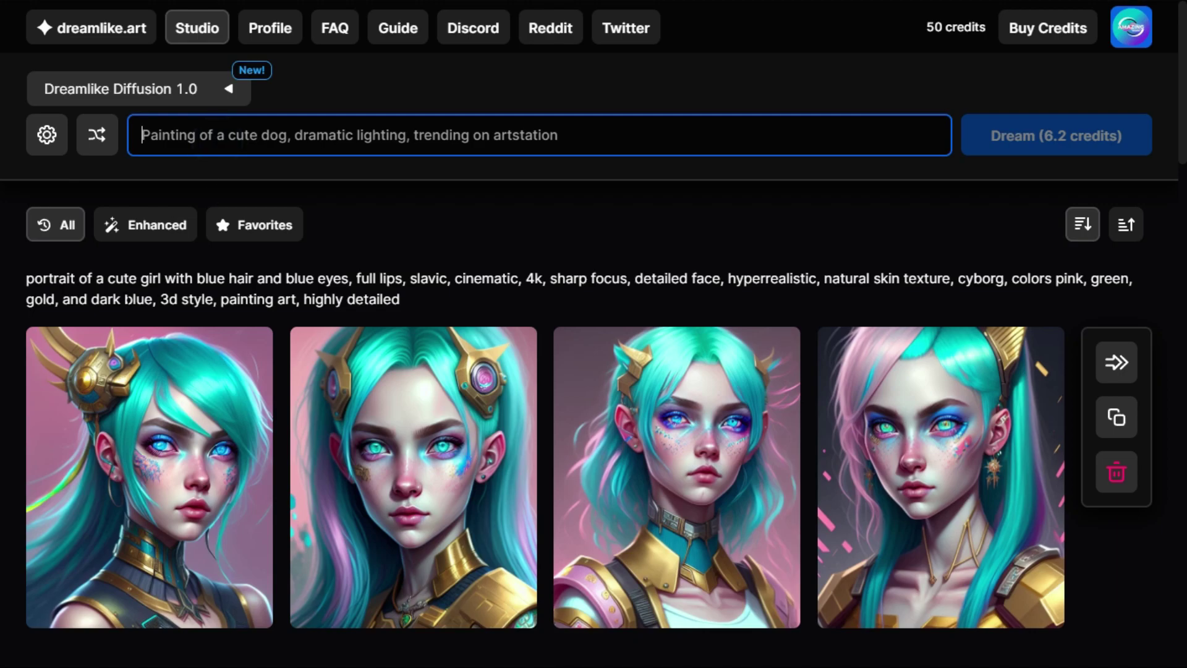
text(C)
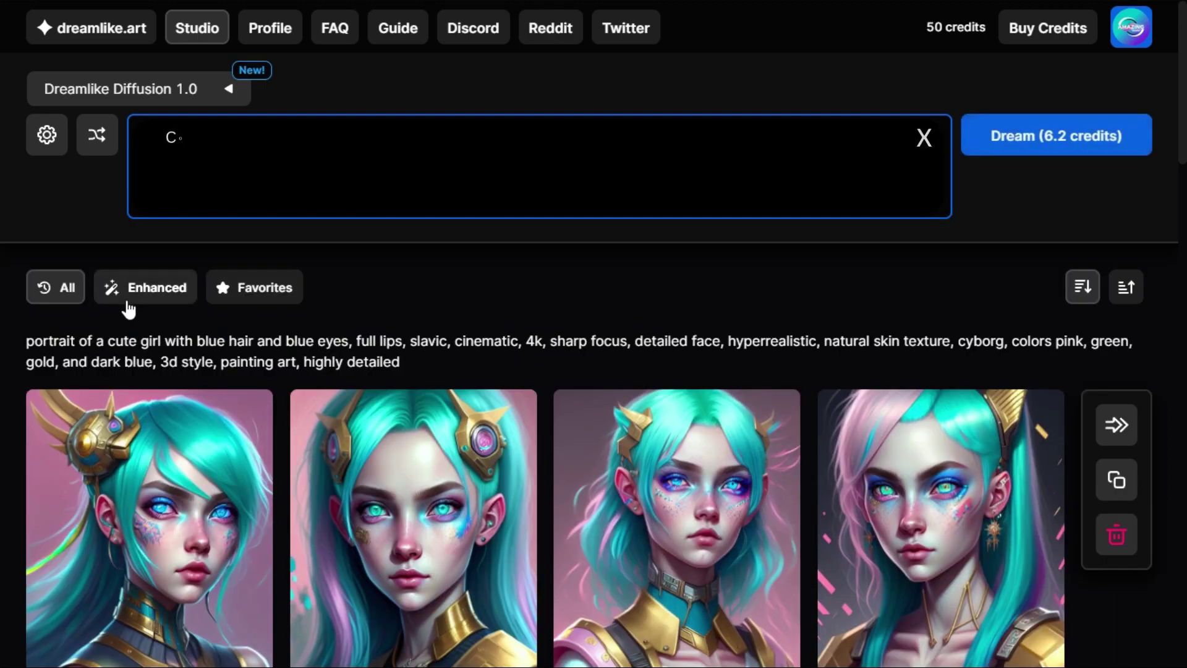
text(osmic sorceress, nebulas, gal)
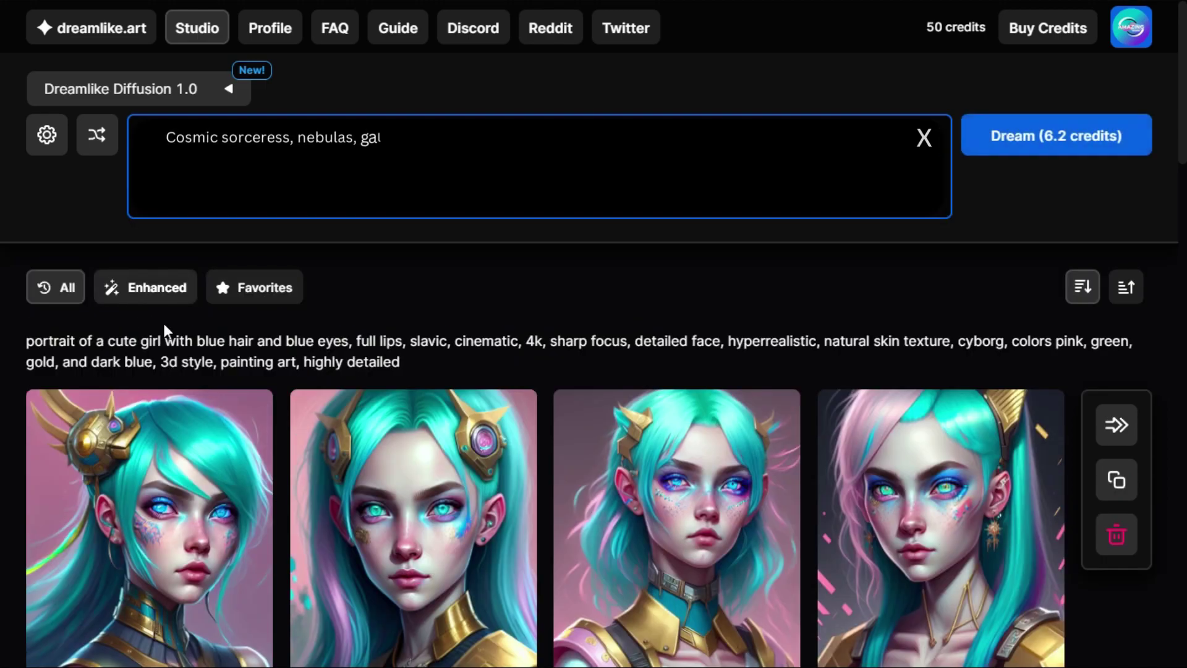
text(actic, Concept art portrait b)
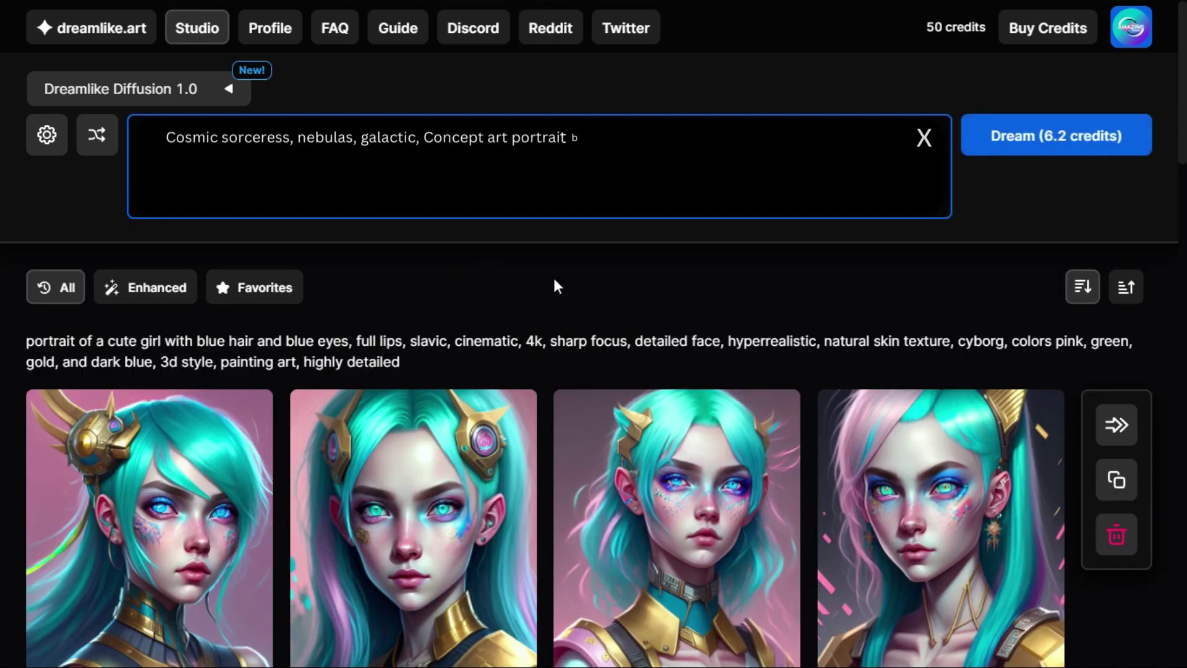
text(y Greg rutkowski, Artgerm, hy)
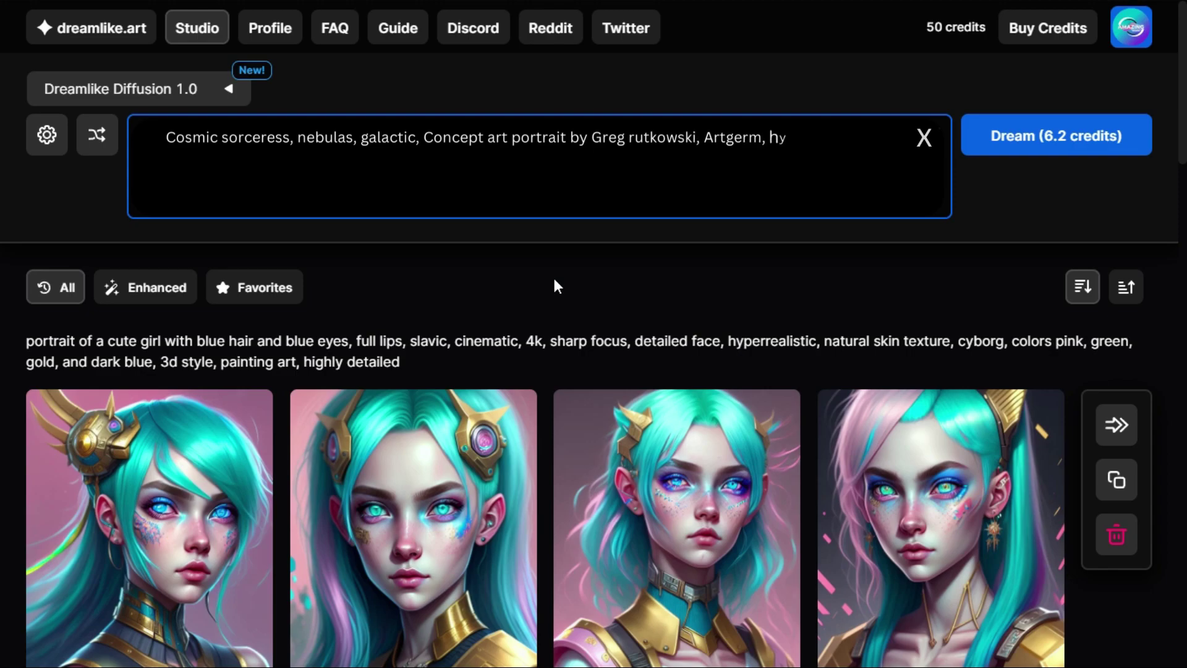
text(perdetailed intricately detailed gothic art trending on Art)
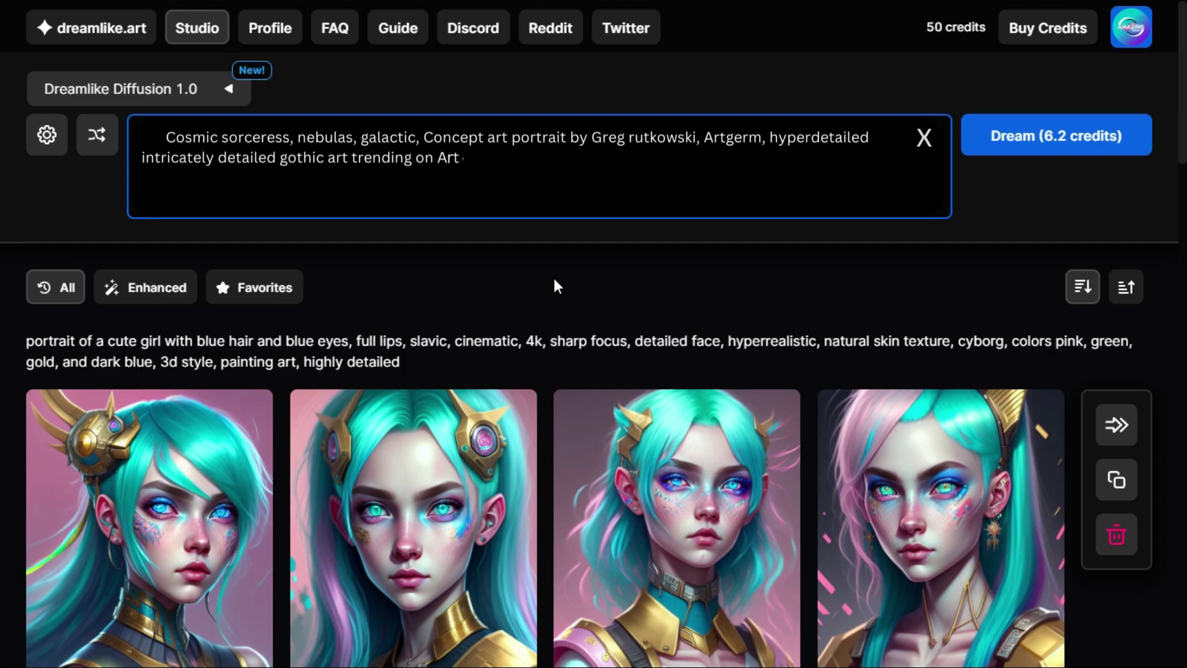
text(station triadic colors Unreal E)
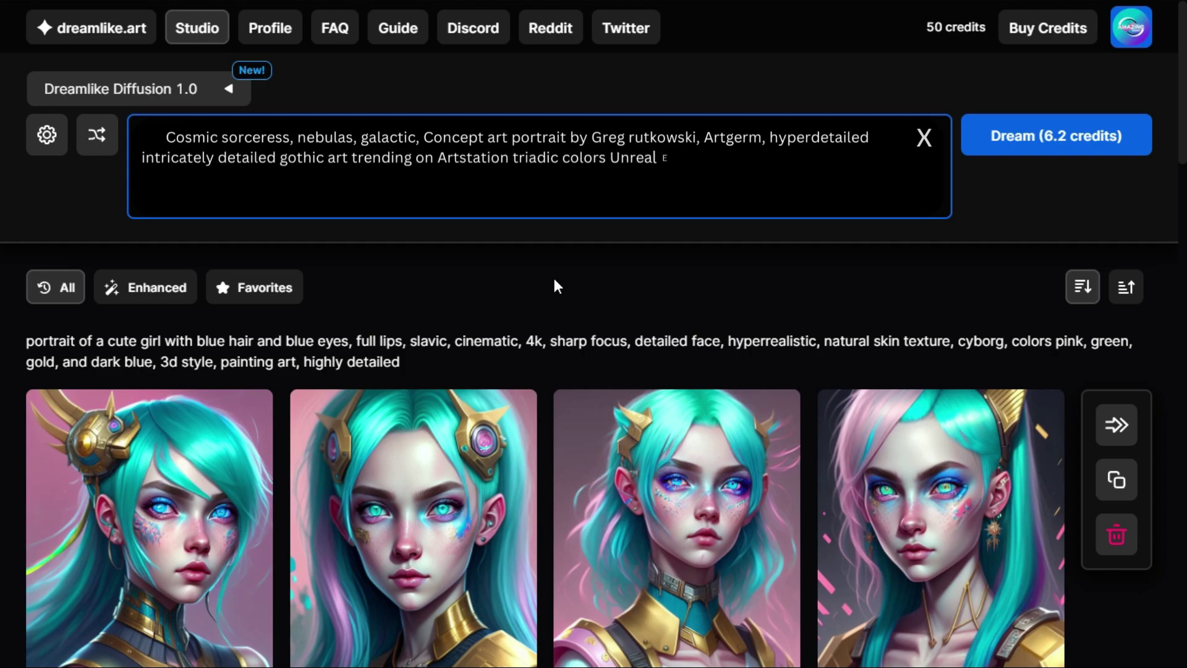
text(ngine 5 detailed matte paintin)
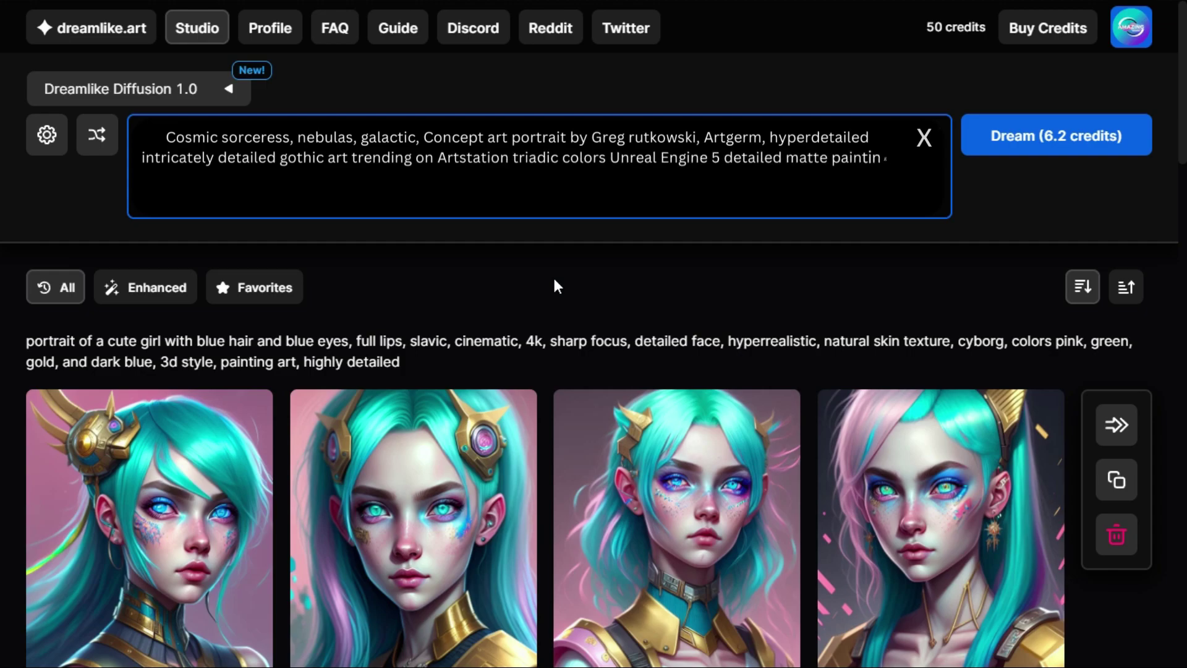
text(g, deep color, fantastical, intricate detail, splash screen, complementary colors, fantasy concept art, 8k resolution, gothic deviantart masterpiece)
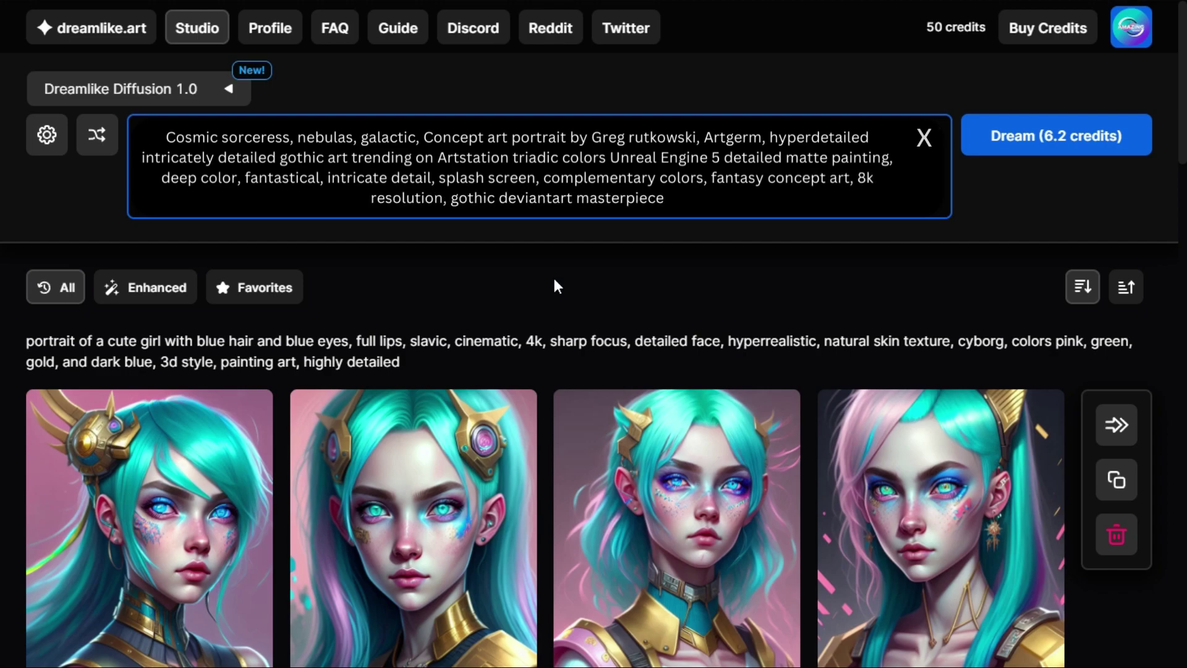
click(1006, 135)
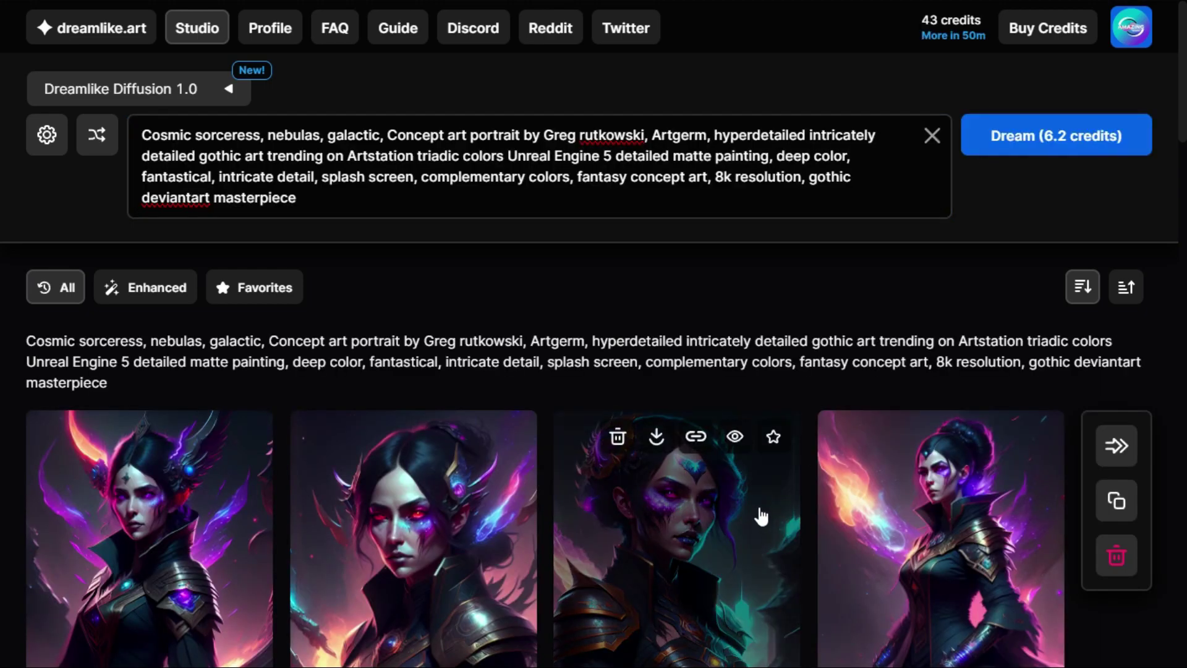
View all four sorceress portraits full size, checking their prompts, settings and seeds such as 40751, 40752 and 40754
scroll(864, 544, down, 2)
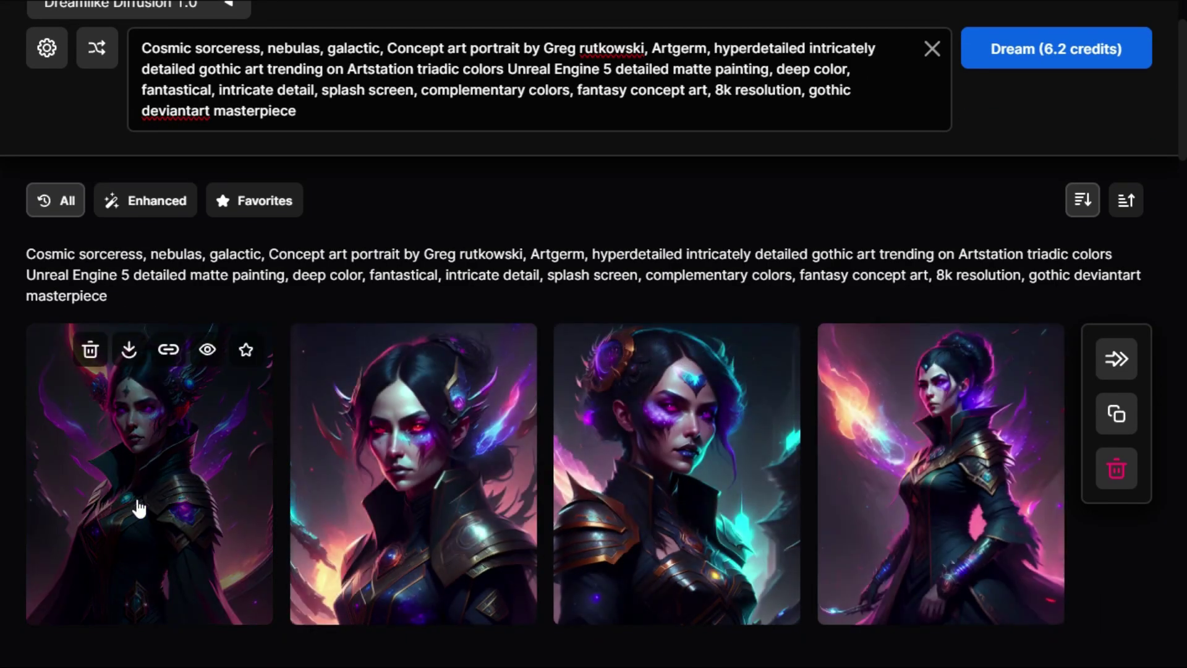
click(138, 507)
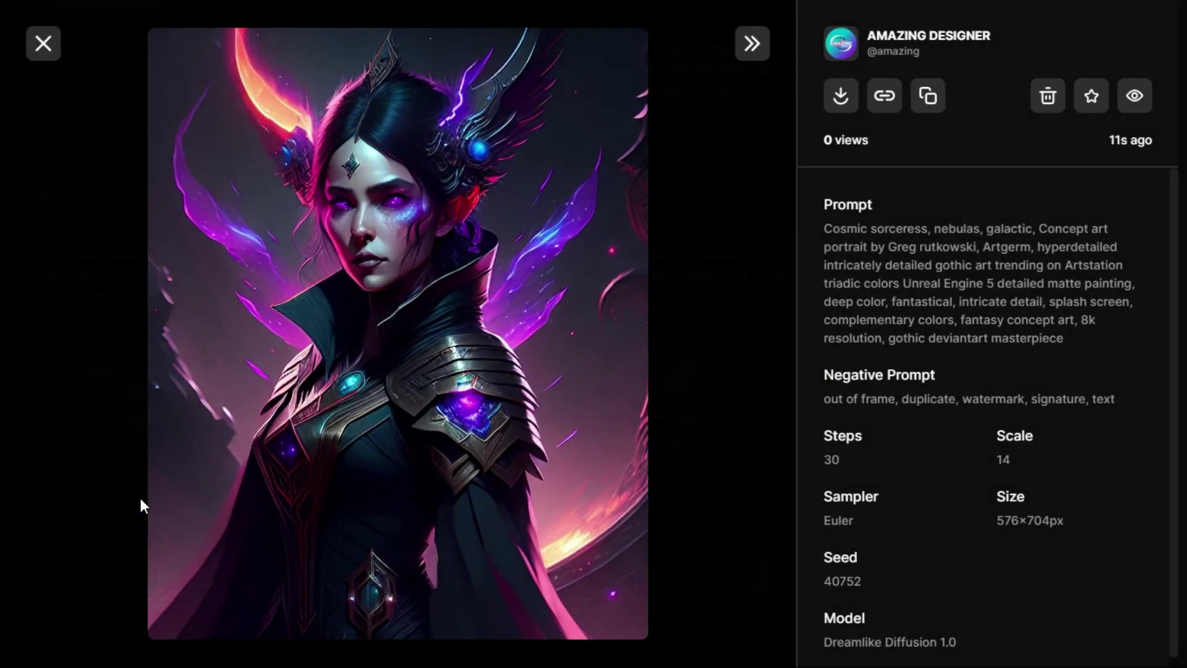
key(Escape)
click(413, 487)
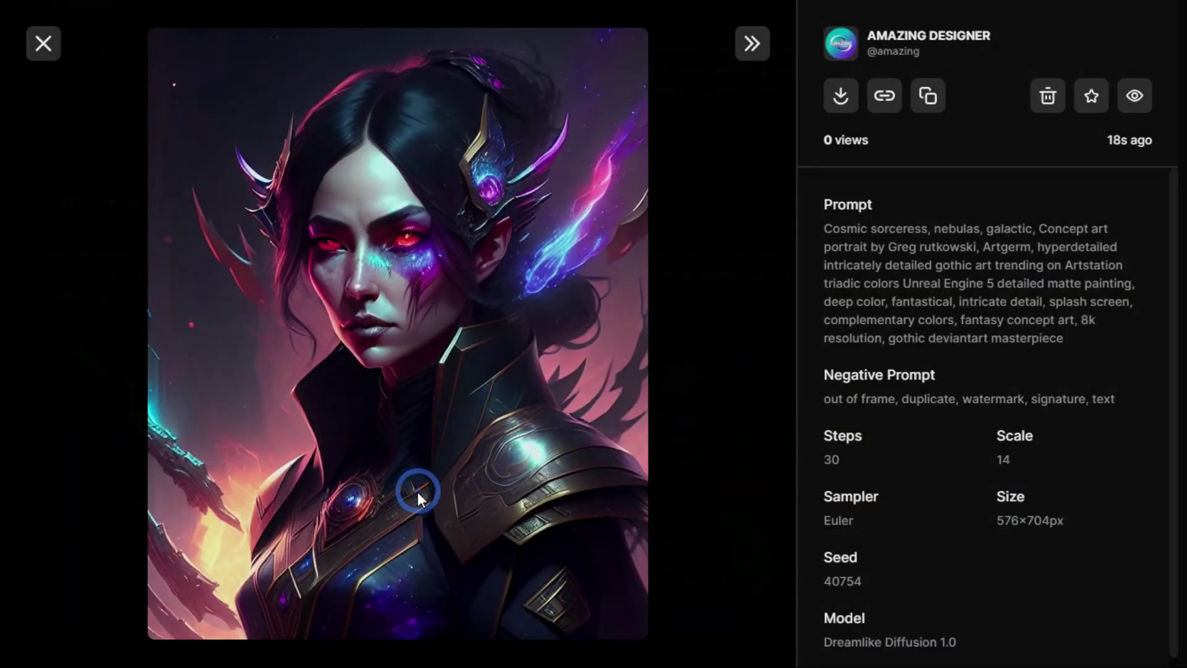
key(Escape)
click(644, 485)
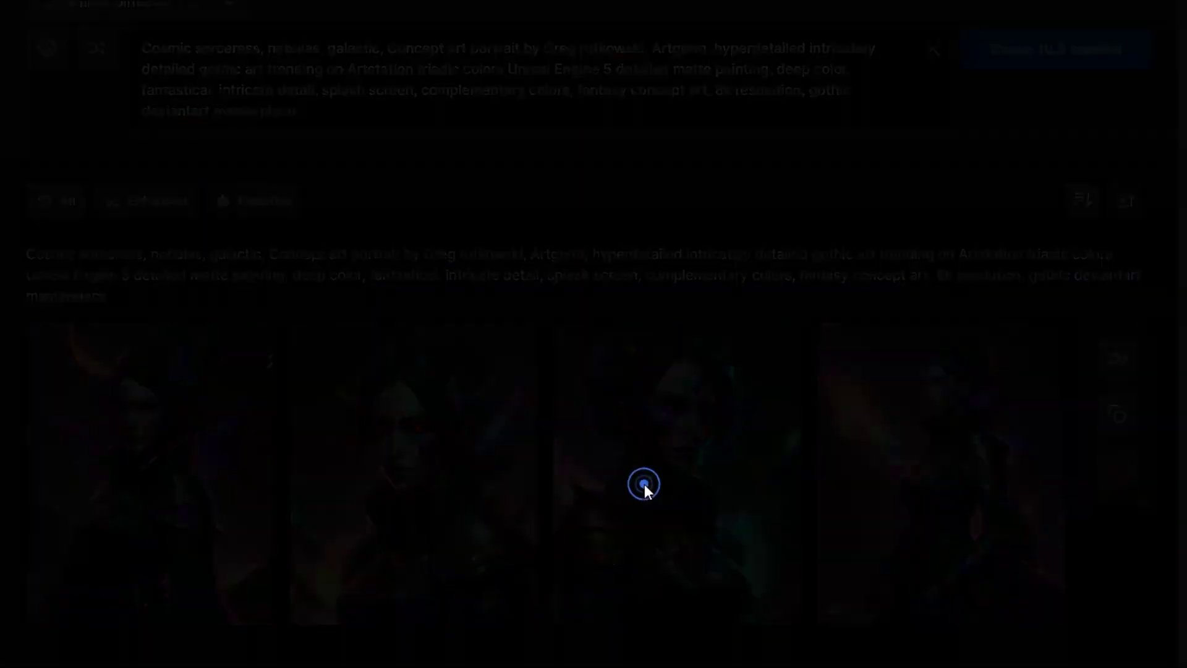
key(Escape)
click(869, 488)
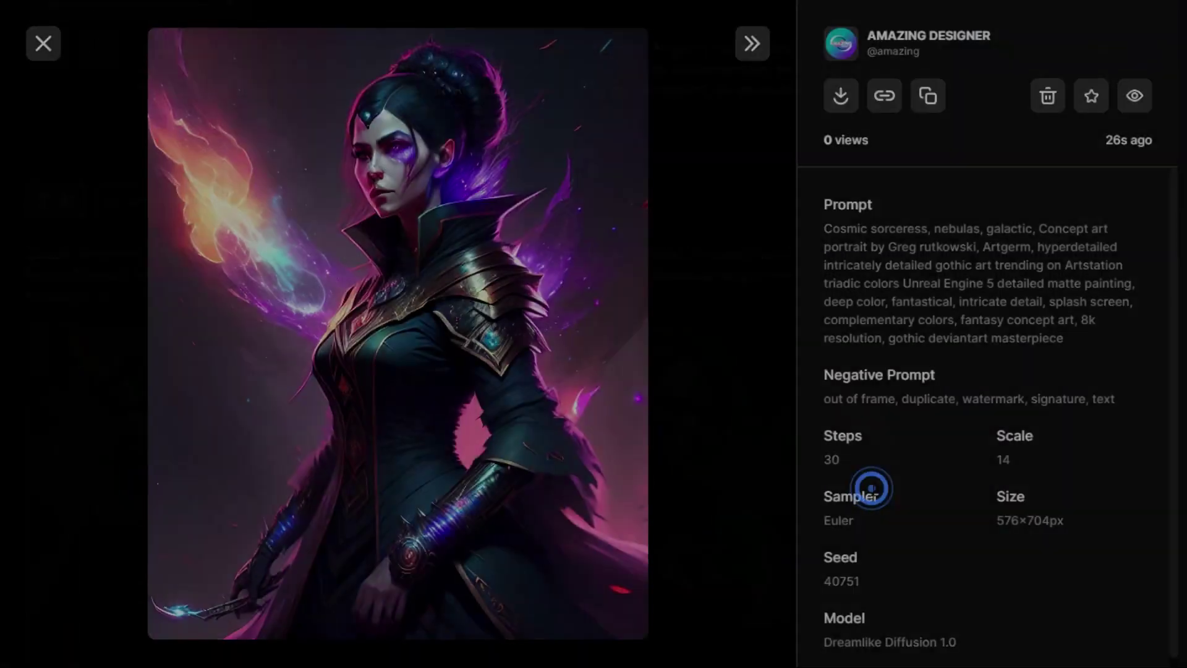
key(Escape)
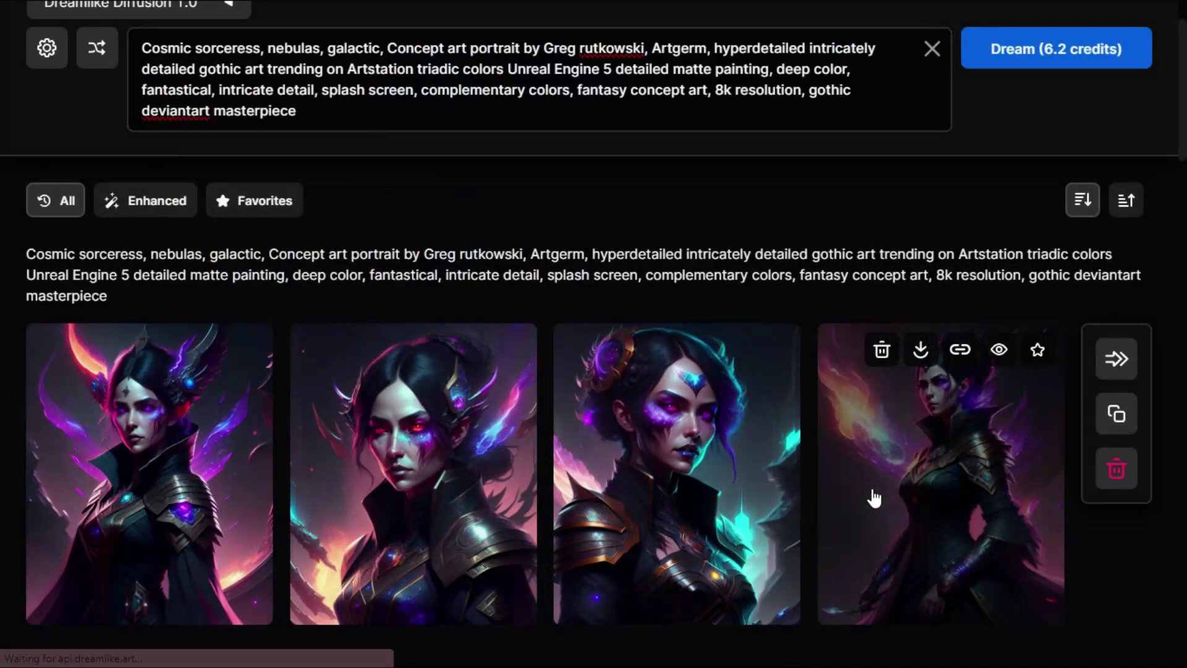
scroll(778, 507, down, 8)
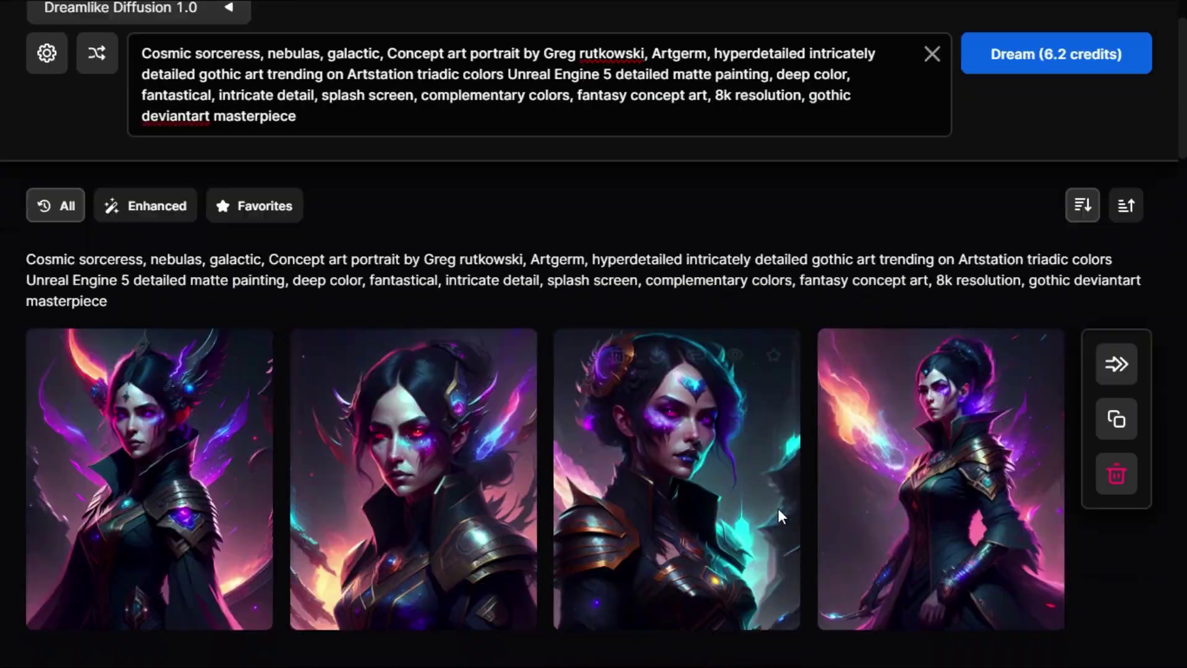